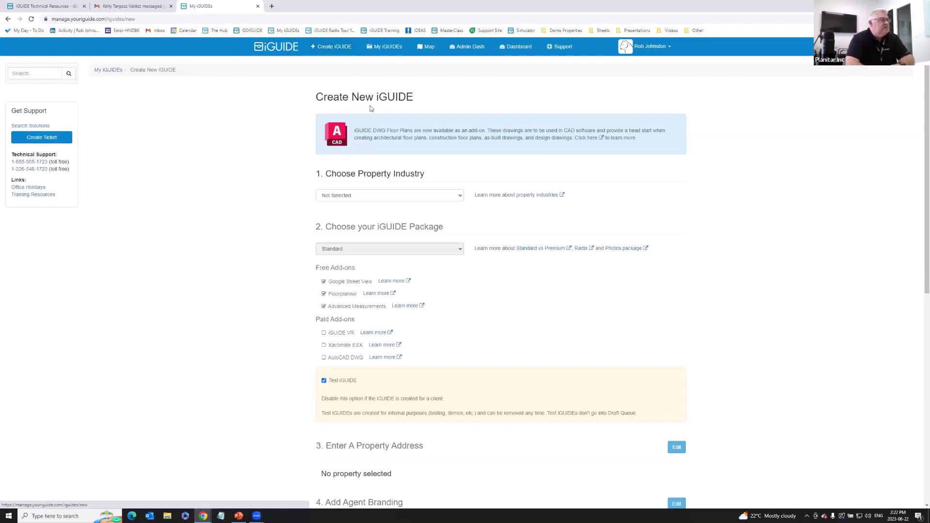
Choose Commercial as the property industry and open the property-industries help article.
click(379, 196)
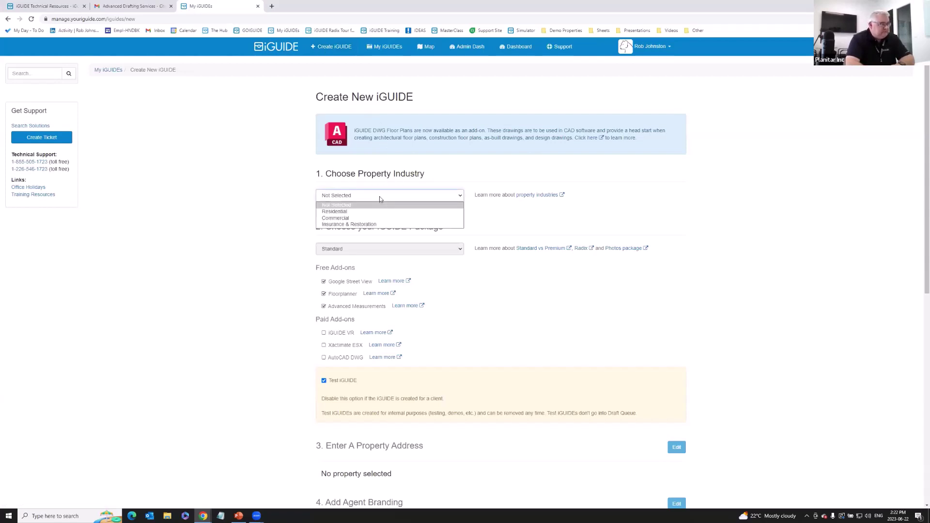
click(357, 219)
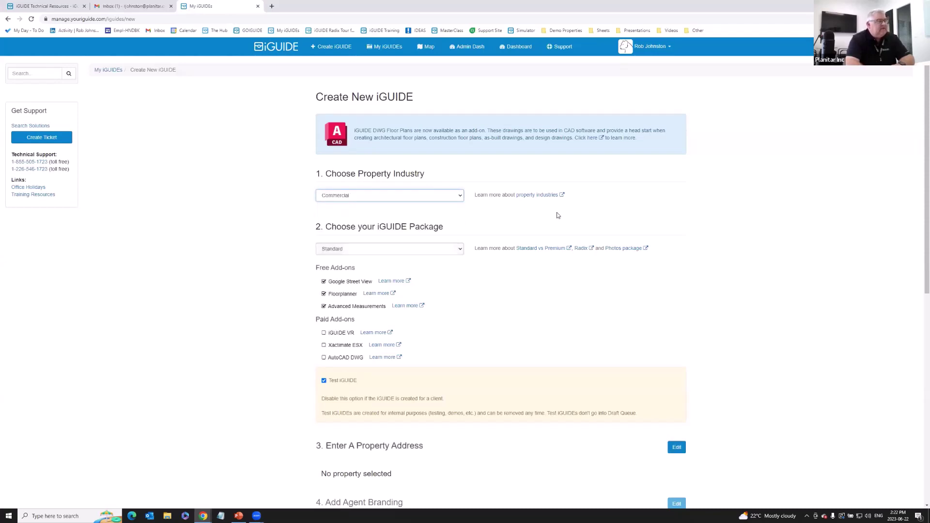
click(531, 195)
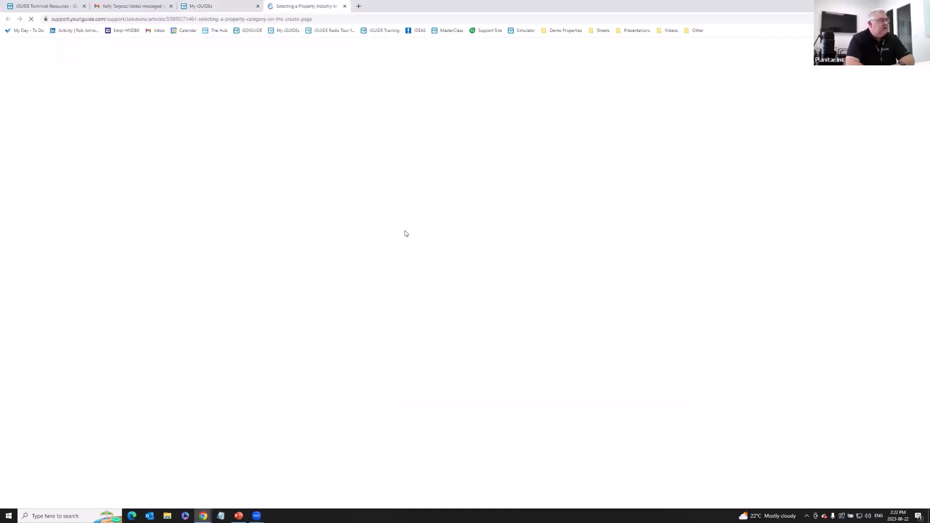
Read through the Selecting a Property Industry article, then return to the My iGUIDEs tab.
scroll(454, 274, down, 2)
scroll(454, 274, down, 5)
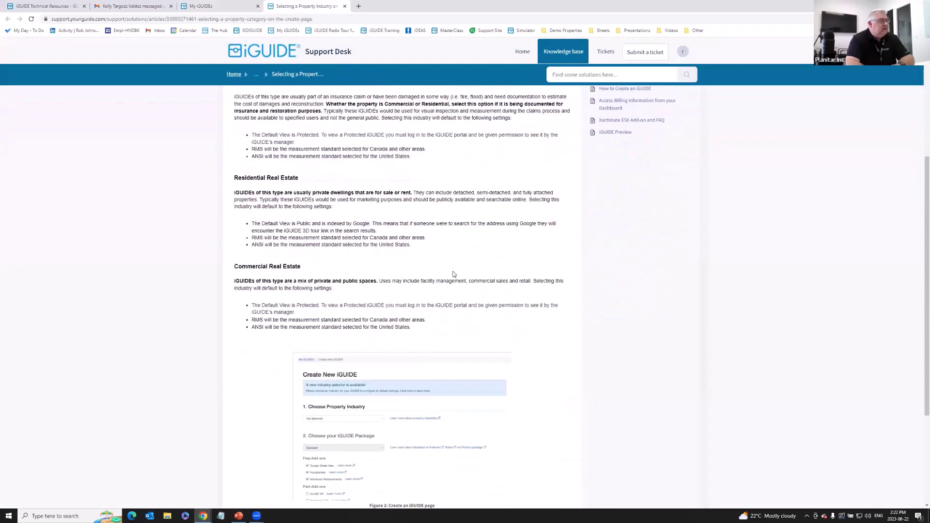
scroll(454, 274, up, 4)
scroll(453, 274, up, 1)
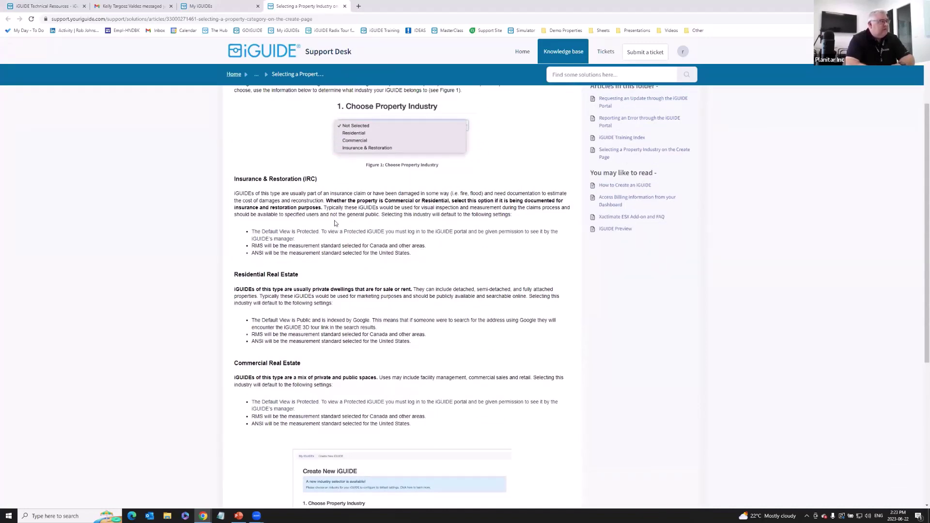
scroll(361, 237, up, 1)
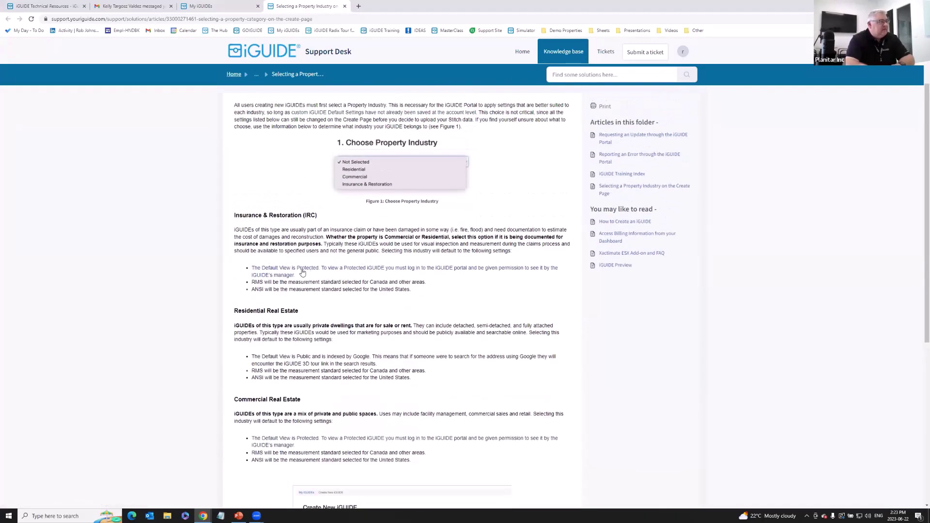
click(226, 8)
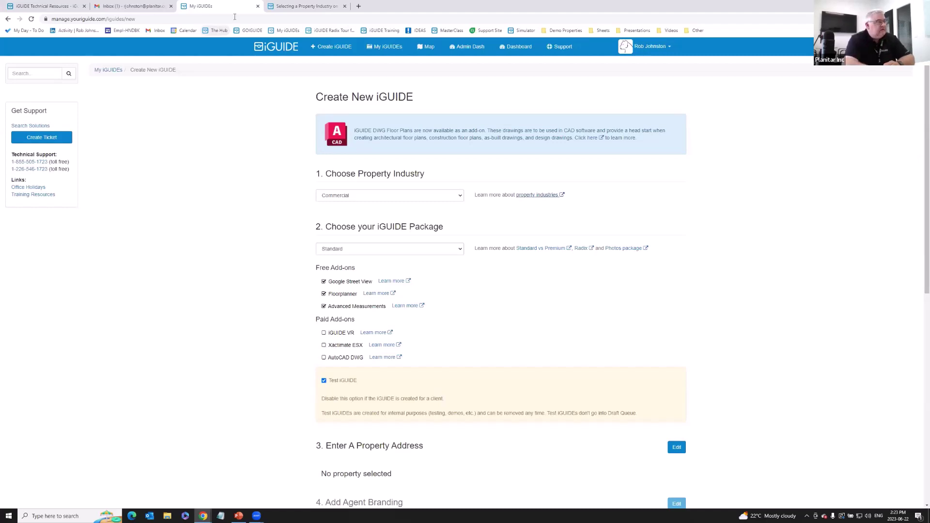
click(400, 197)
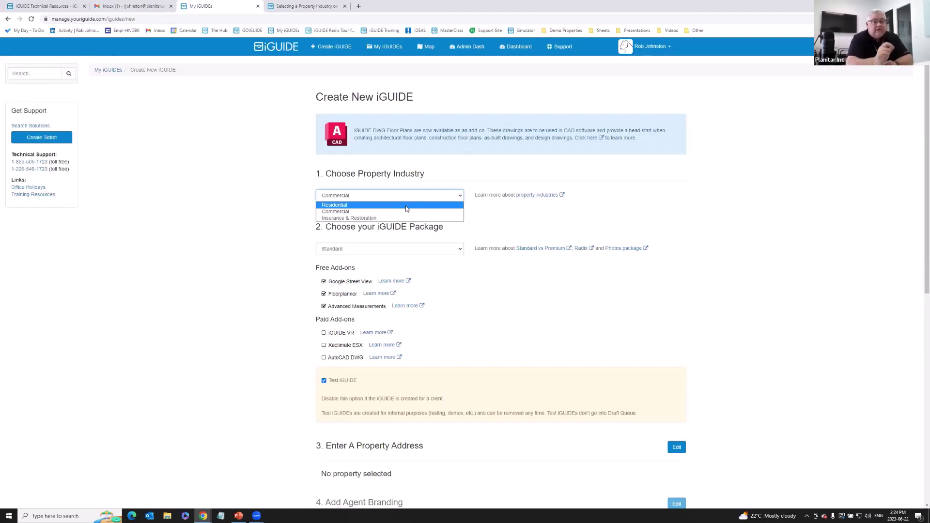
click(406, 213)
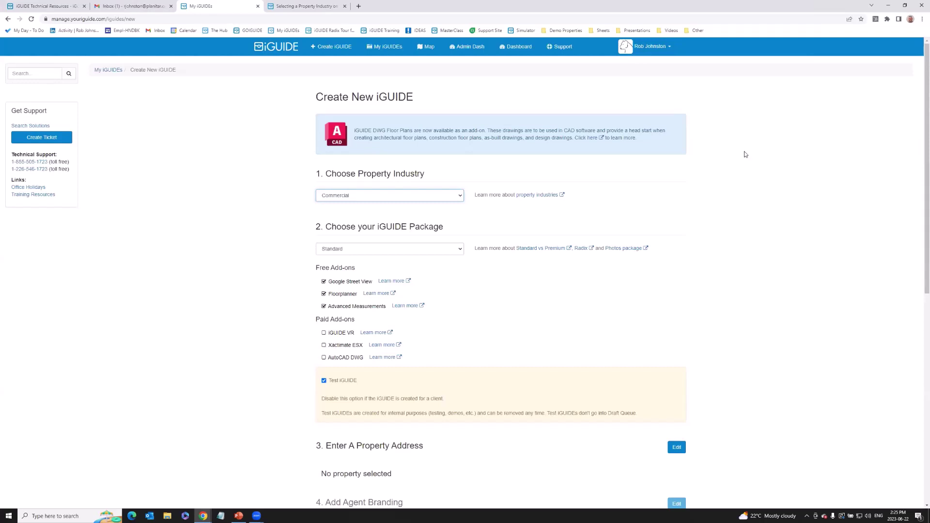
click(462, 197)
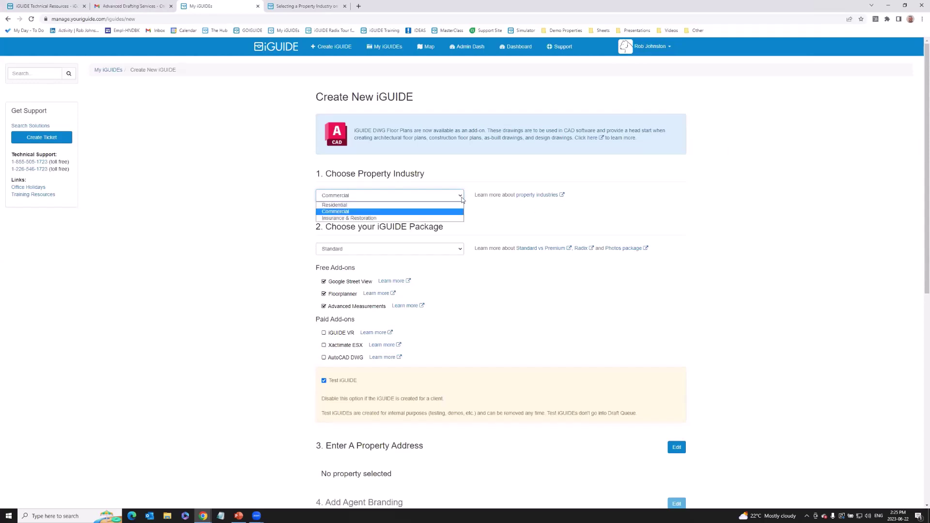
click(512, 213)
click(460, 252)
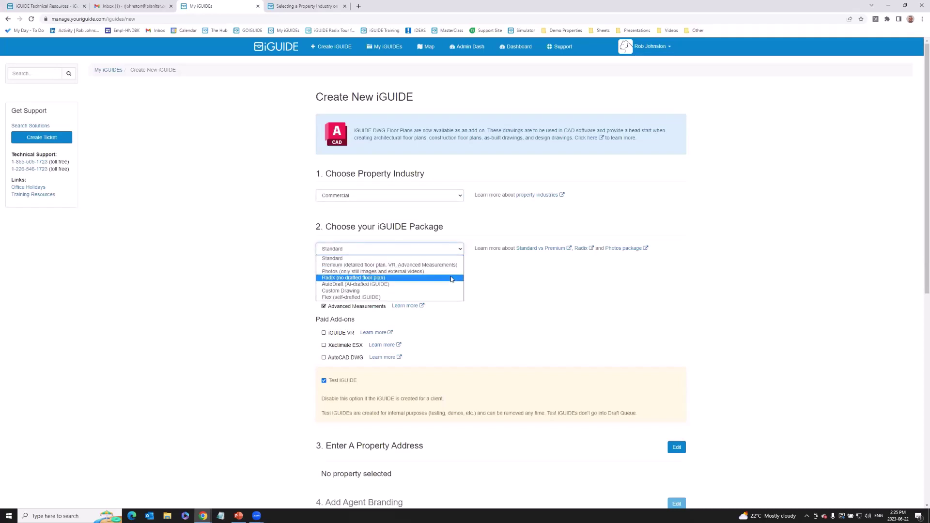
click(455, 215)
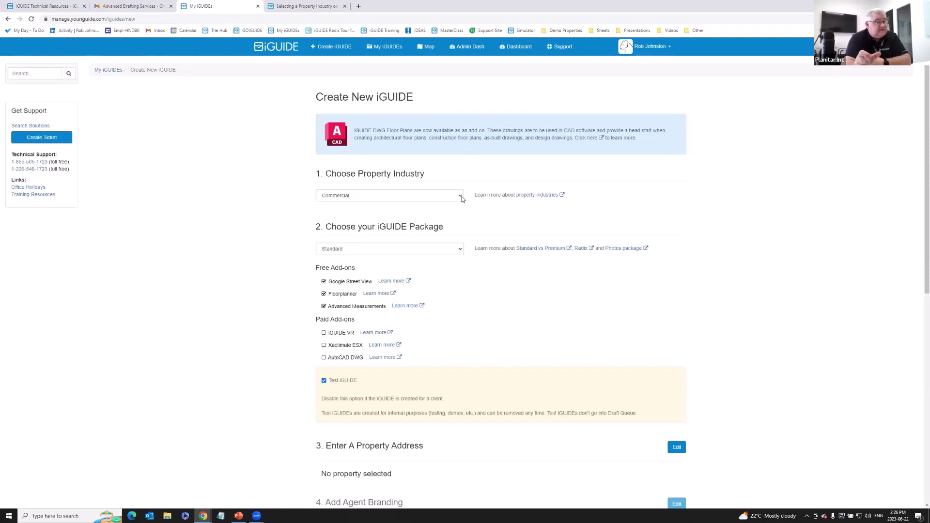
Set the property industry to Residential and the package to Radix (no drafted floor plan).
click(437, 195)
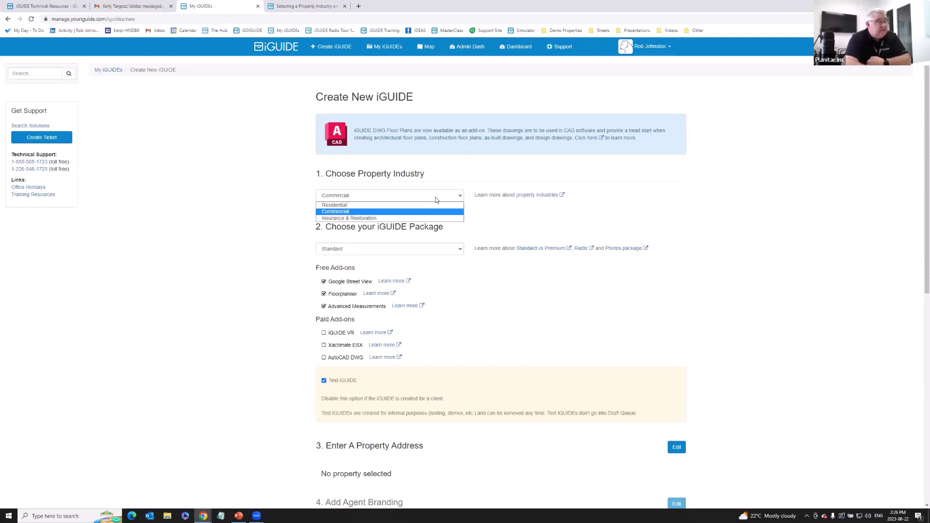
click(418, 205)
click(406, 248)
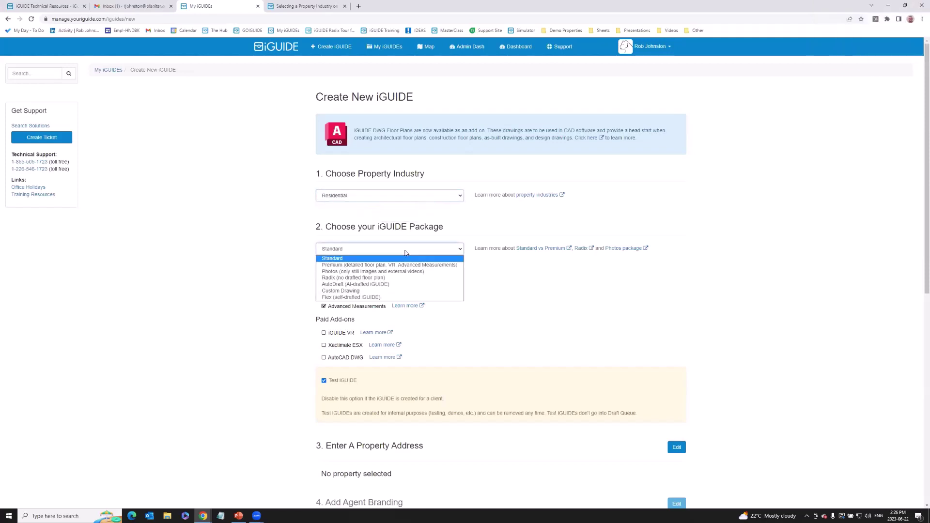
click(401, 280)
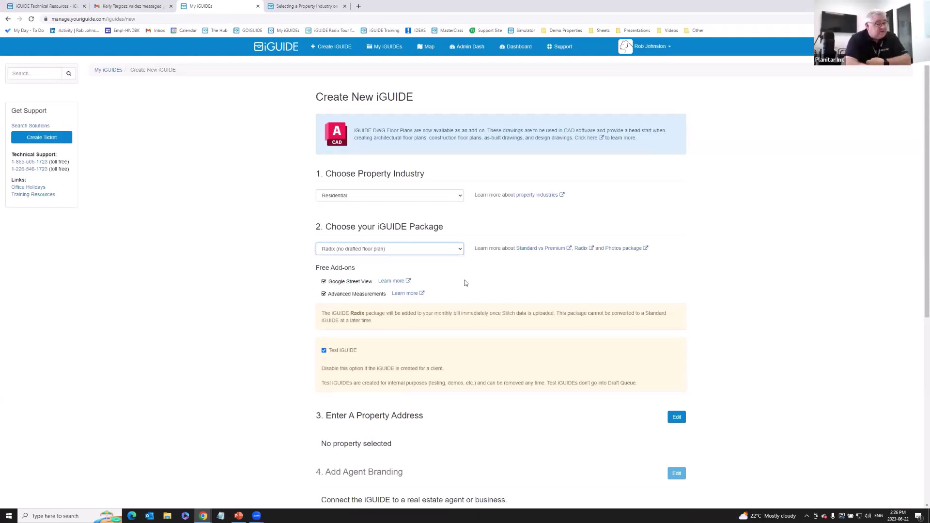
Switch the property industry back to Commercial, keeping the Radix package.
click(394, 195)
click(376, 211)
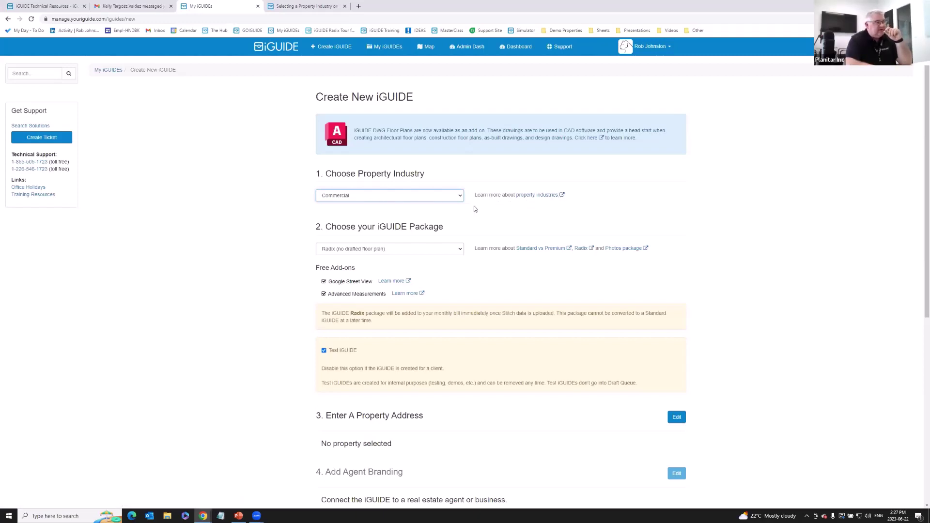
click(415, 199)
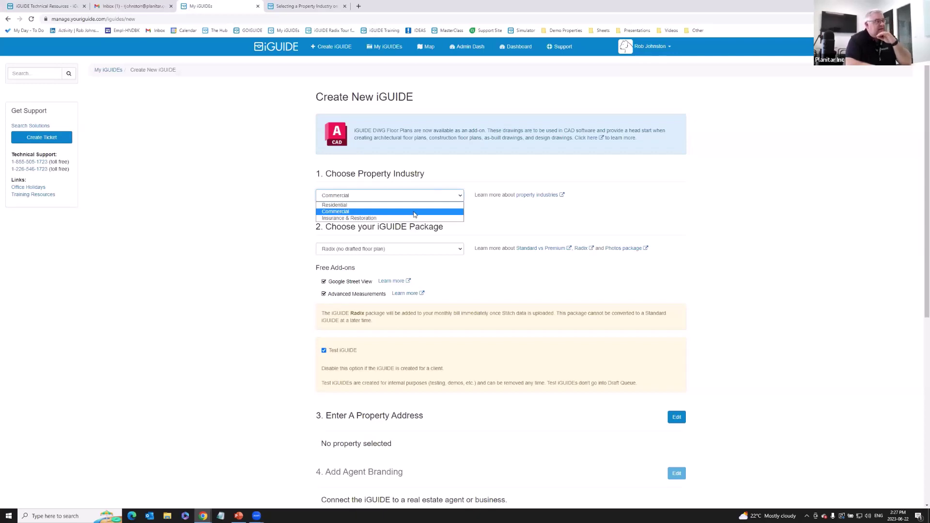
click(415, 214)
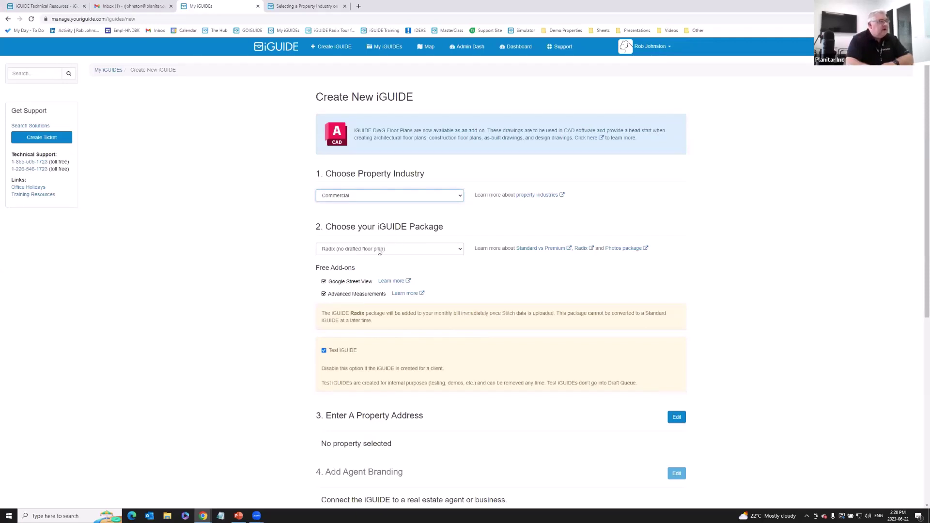
Change the iGUIDE package from Radix to Premium.
click(338, 250)
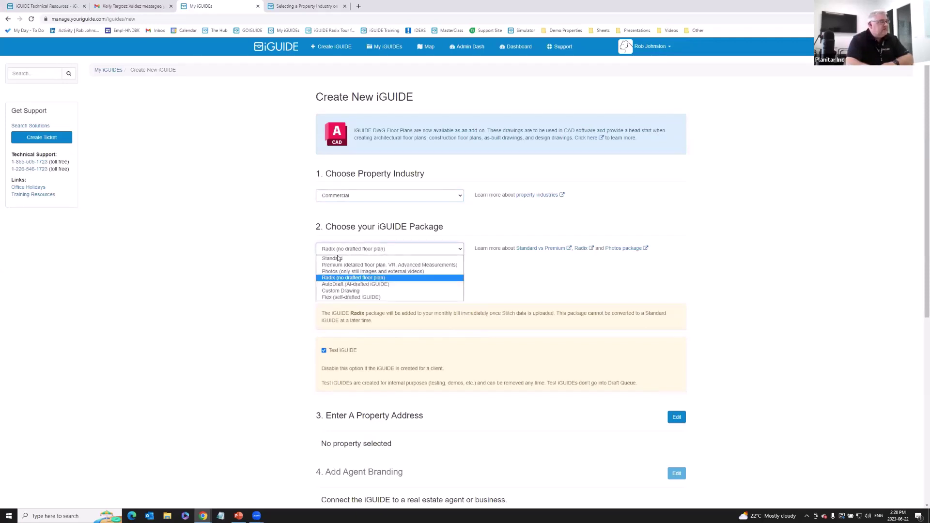
click(333, 279)
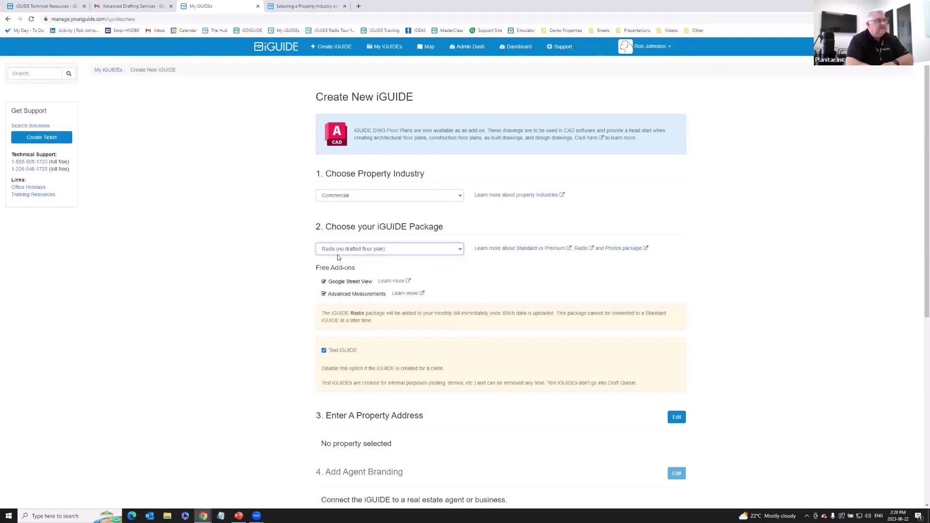
click(337, 249)
click(340, 266)
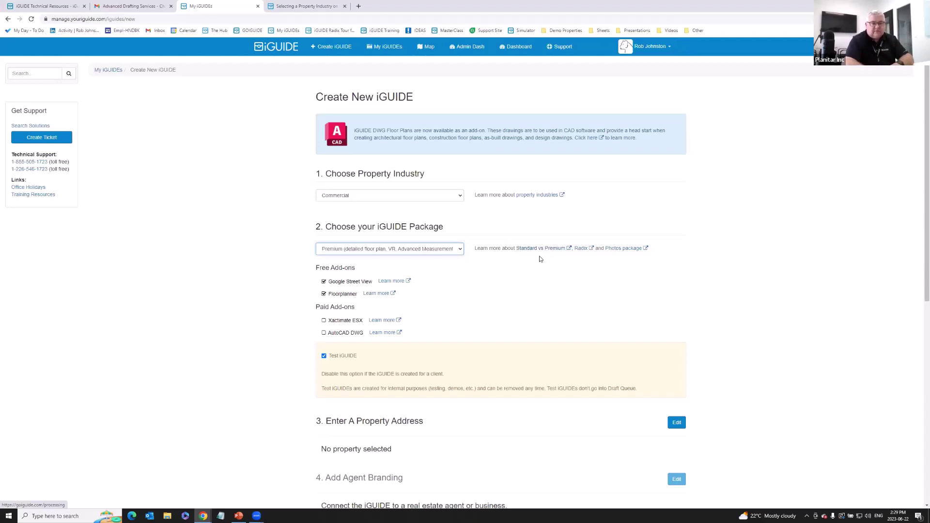
scroll(540, 281, down, 1)
Enable the AutoCAD DWG add-on and request the DWG in the Imperial system.
scroll(540, 282, down, 1)
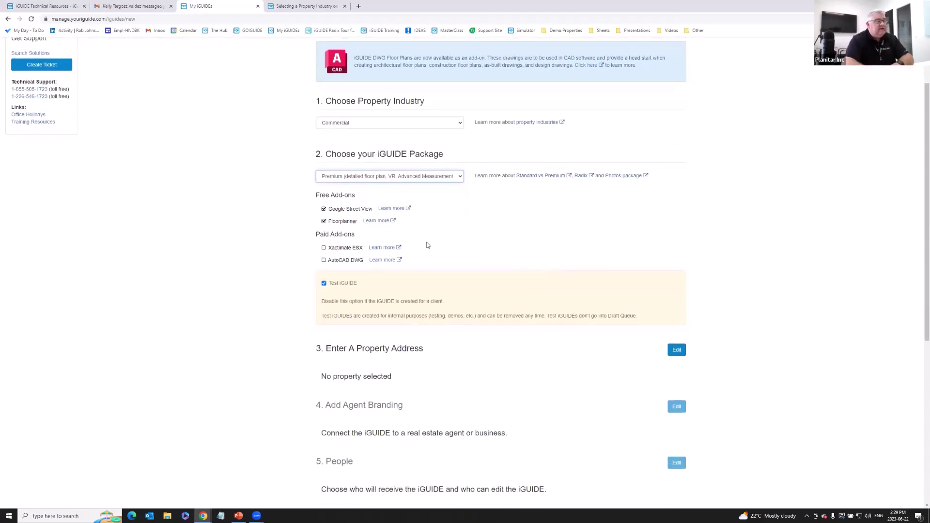
click(324, 261)
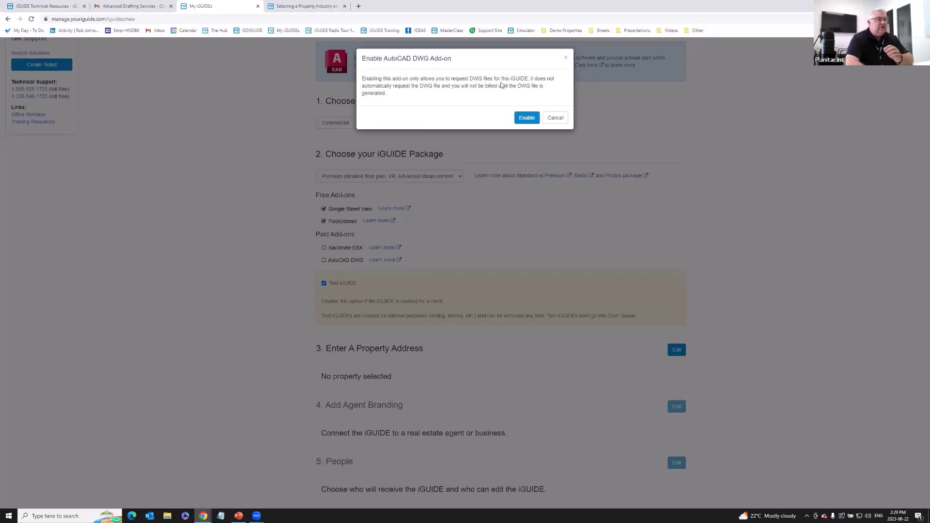
click(526, 118)
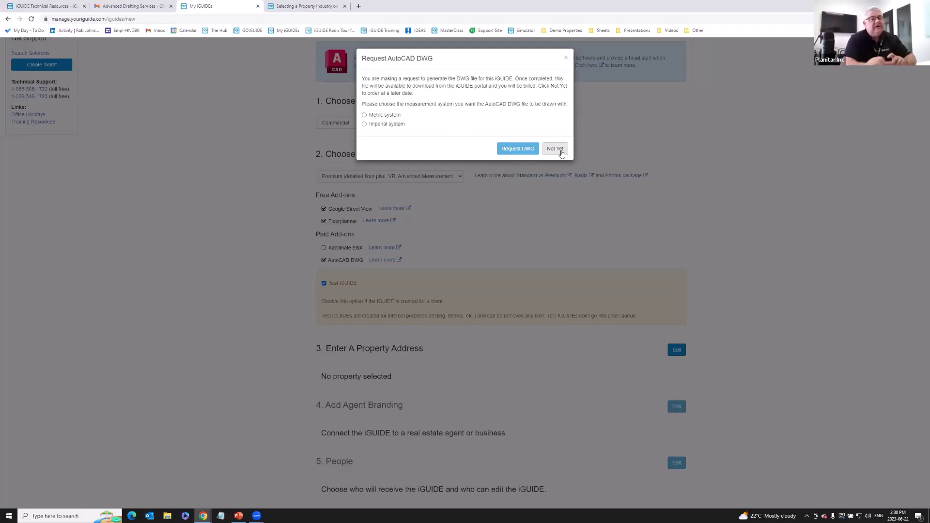
click(365, 125)
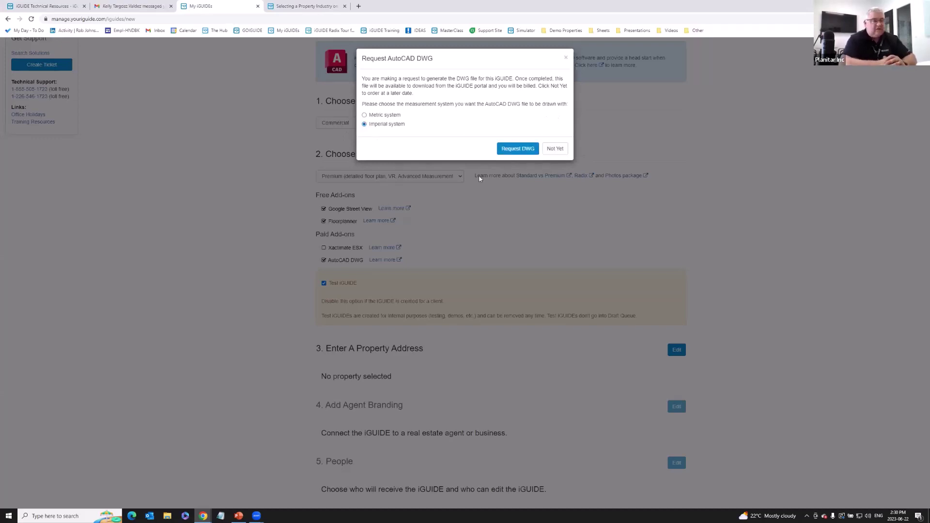
click(507, 151)
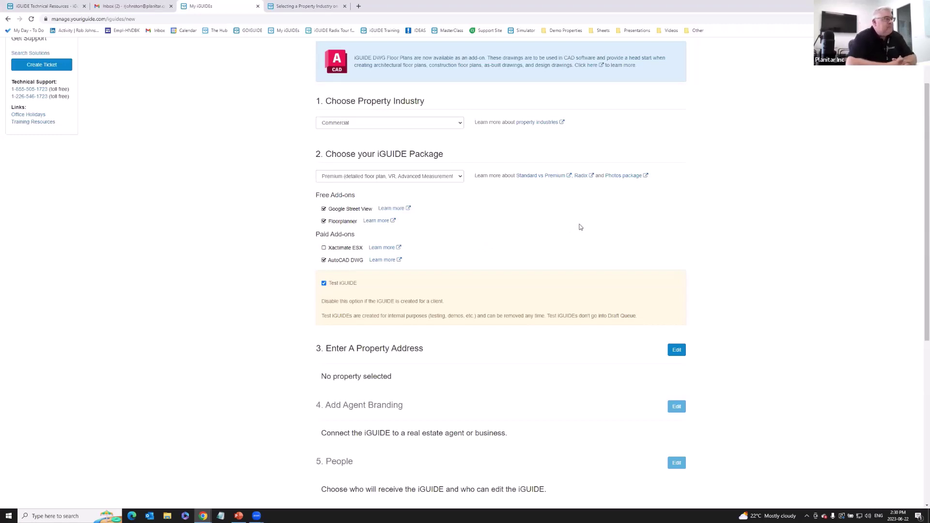
Scroll down the form and open section 3. Enter A Property Address for editing.
scroll(580, 228, down, 2)
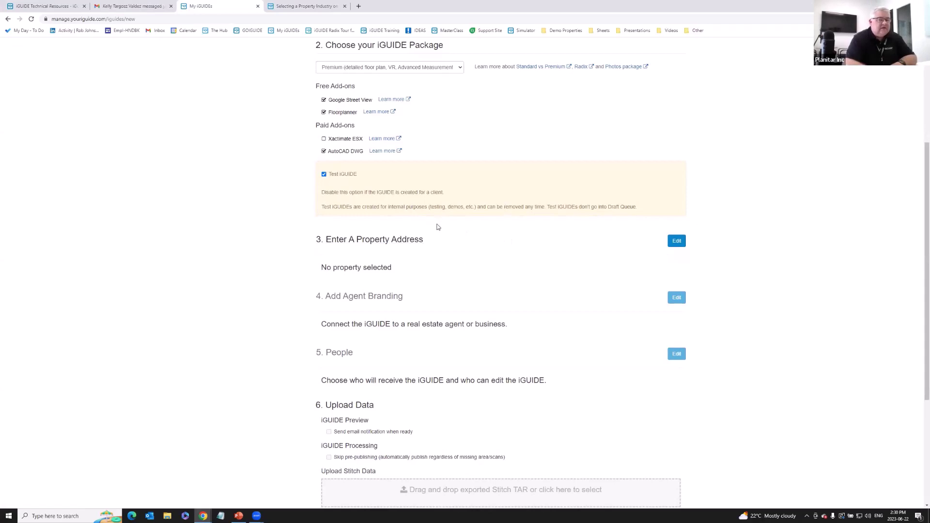
scroll(452, 235, down, 1)
scroll(451, 234, up, 3)
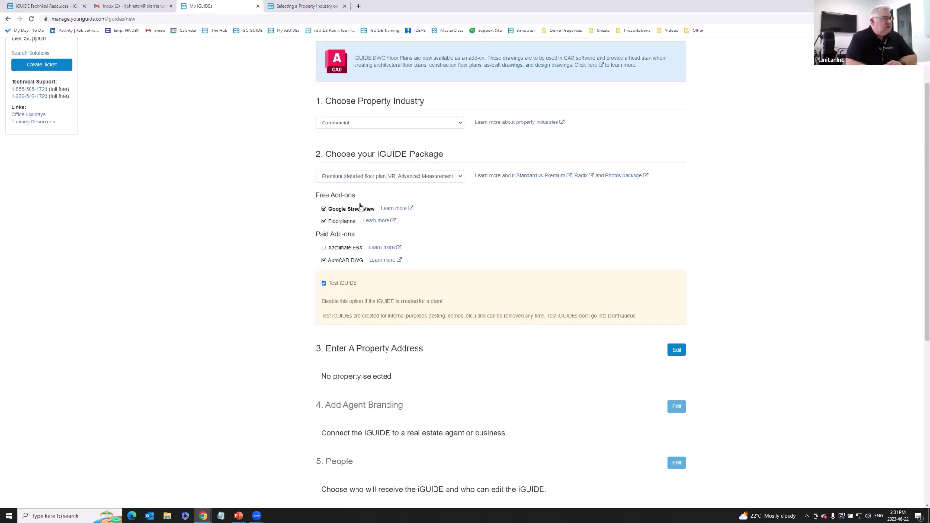
scroll(457, 241, down, 4)
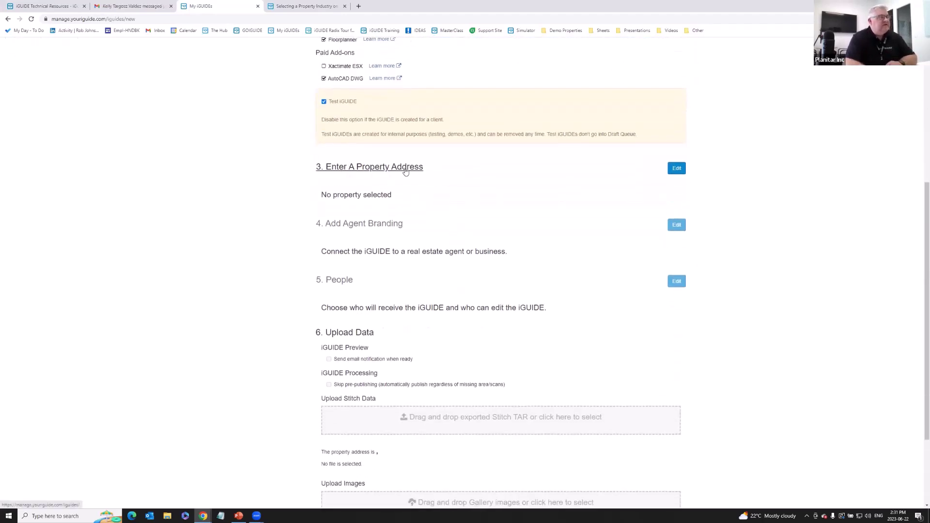
click(677, 169)
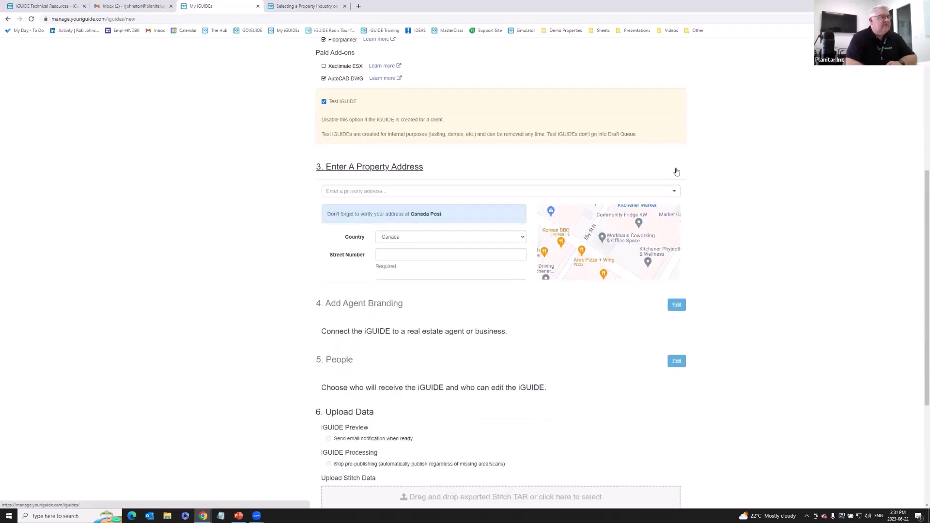
Search for the property address and fill it from the Waterloo Parkside suggestion.
click(403, 254)
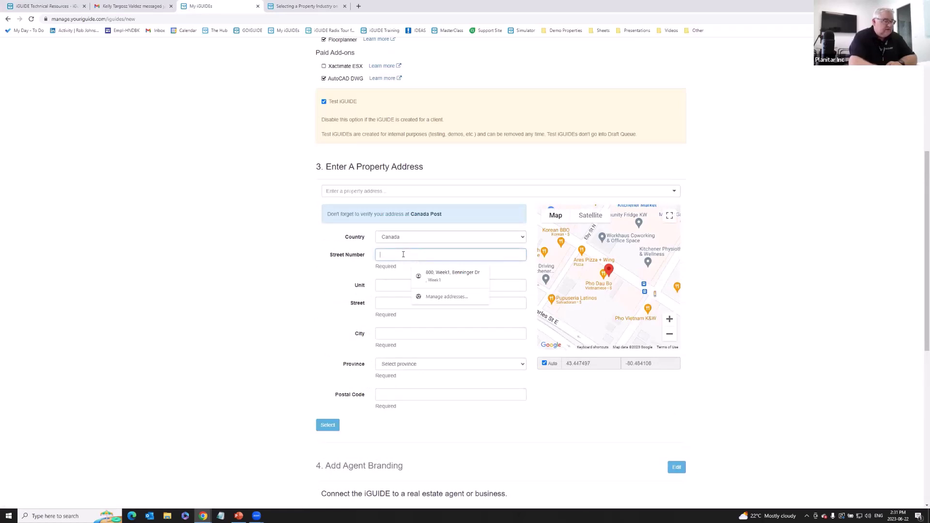
text(560)
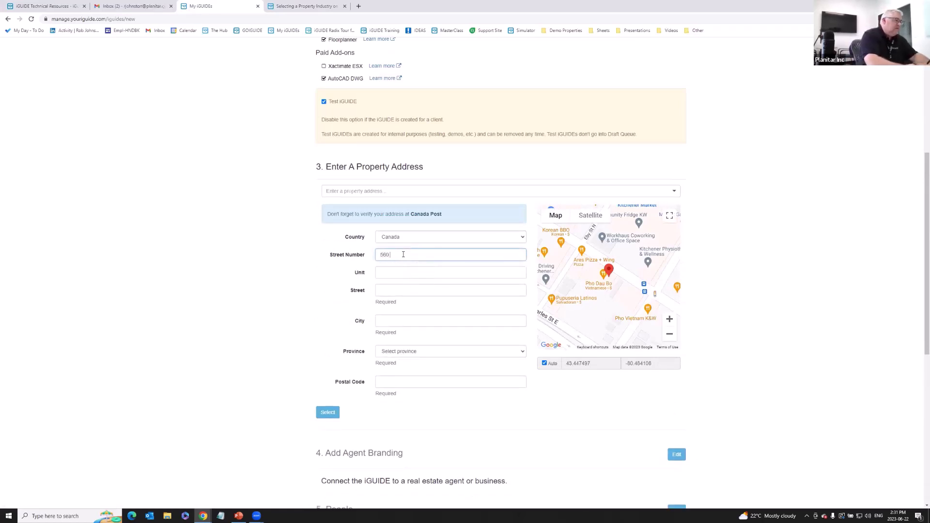
text( park)
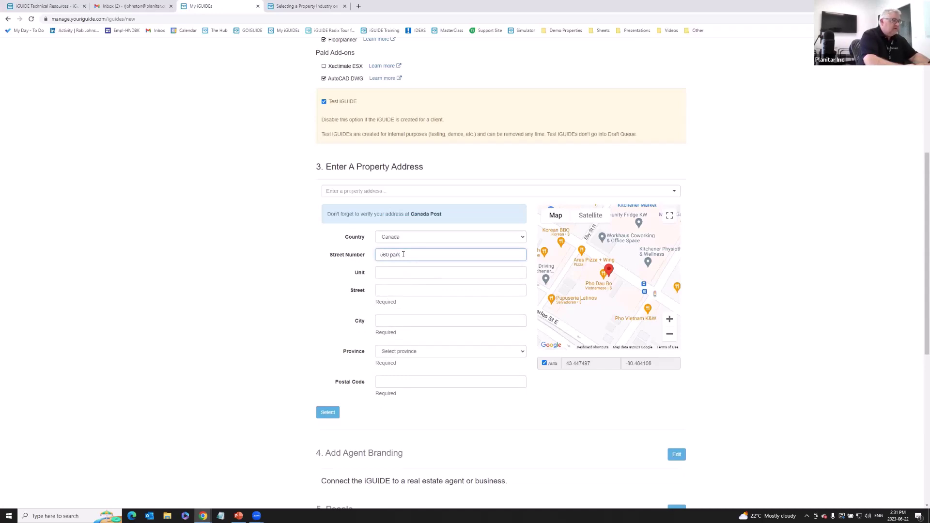
text(side)
click(401, 192)
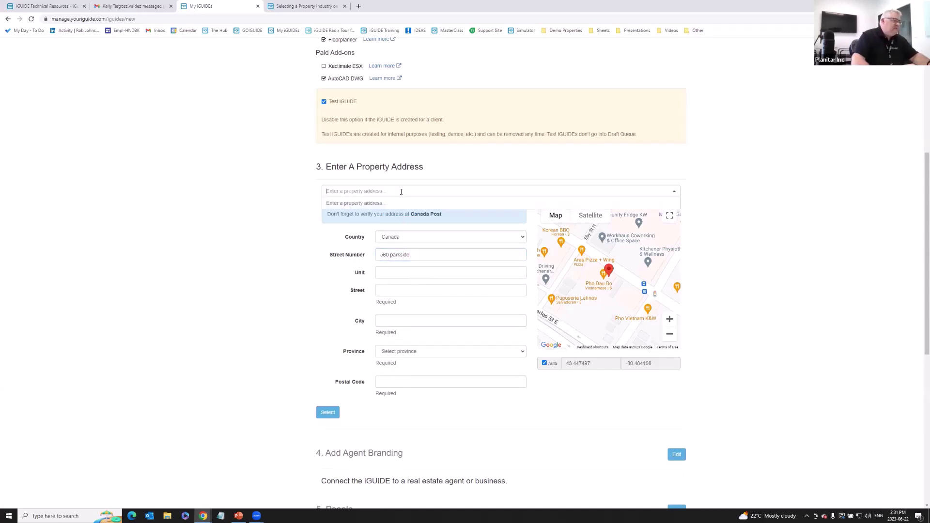
text(560)
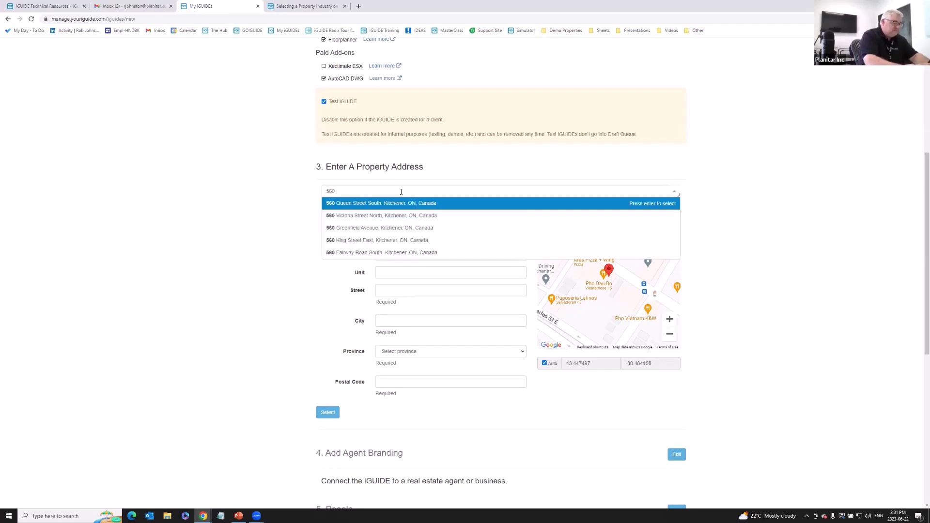
text( parkside)
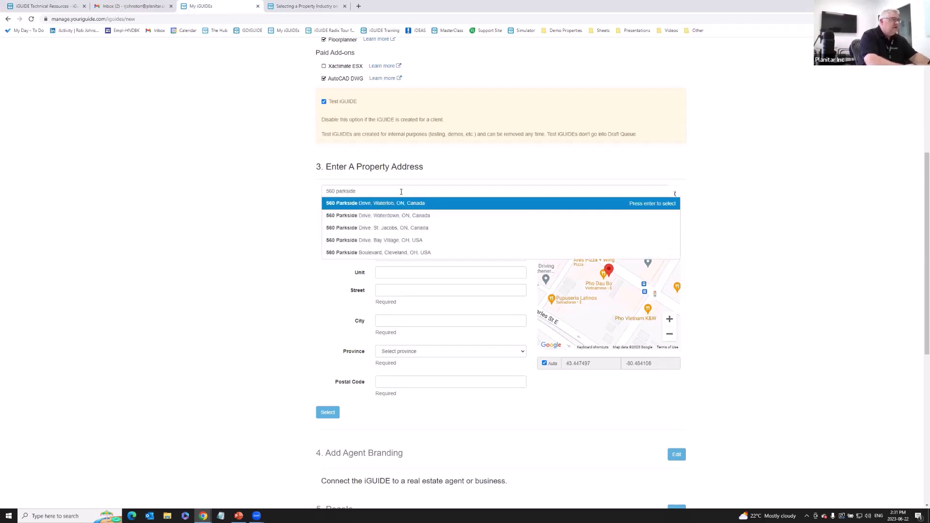
click(395, 203)
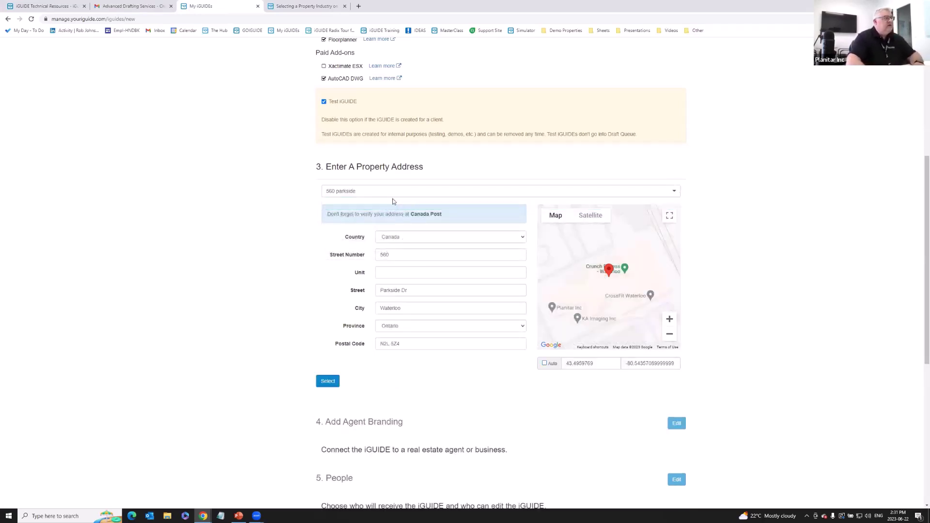
Add a test unit label in the Unit field and confirm the address with Select.
click(405, 272)
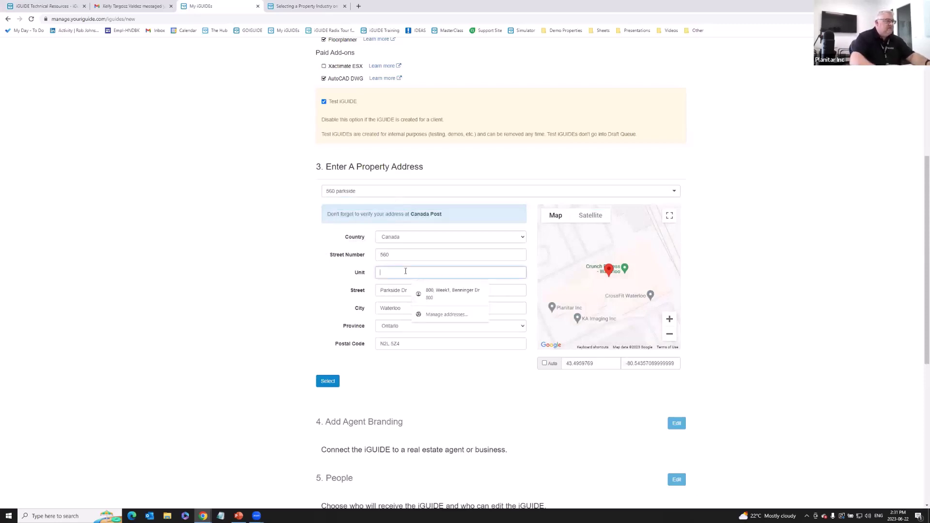
text(Unit21)
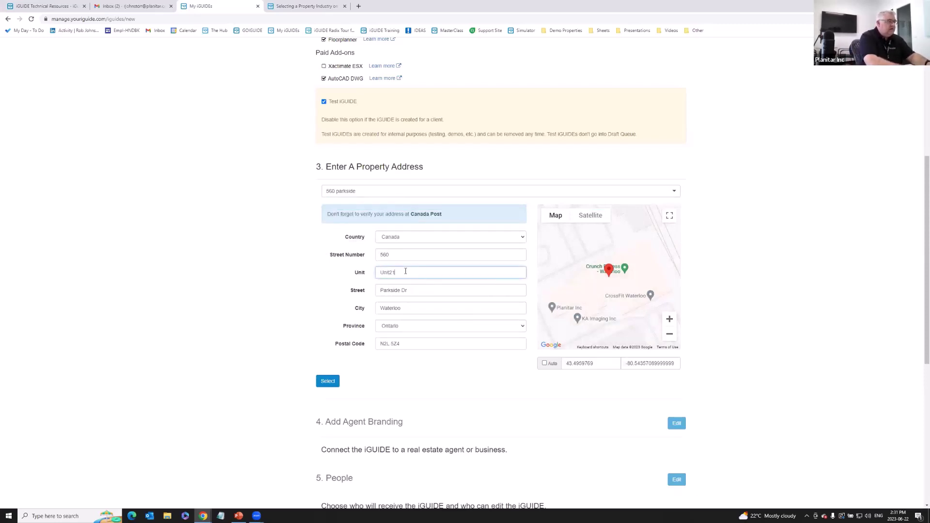
key(BackSpace)
text(1_ROBTEST)
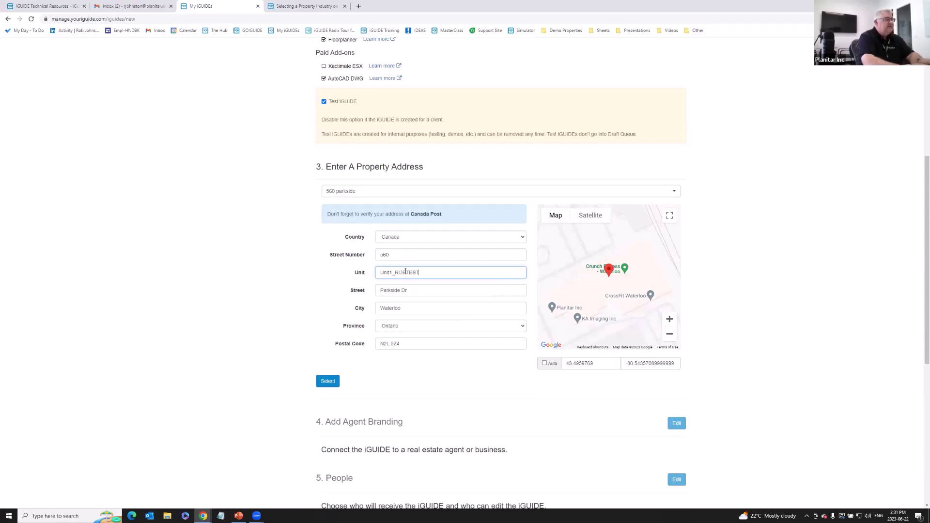
click(328, 381)
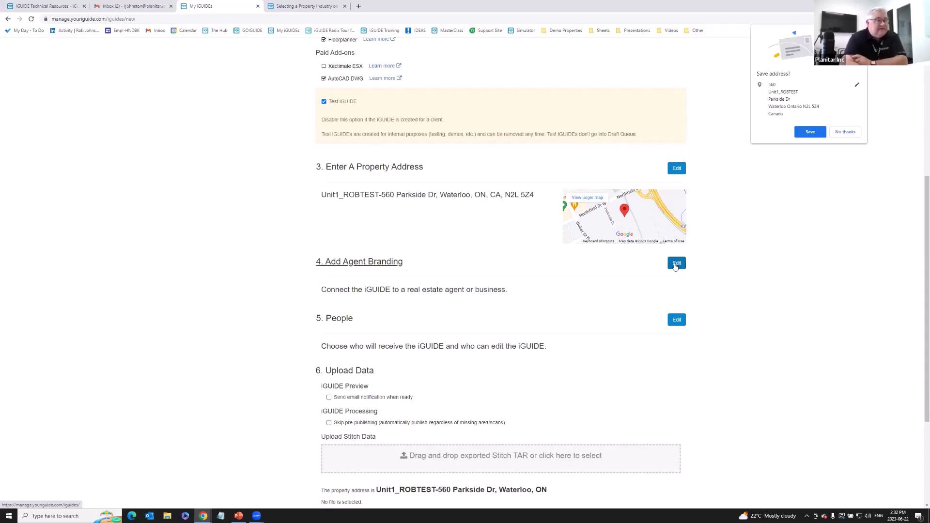
Open agent branding and start a new agent banner, then close it unsaved.
click(676, 264)
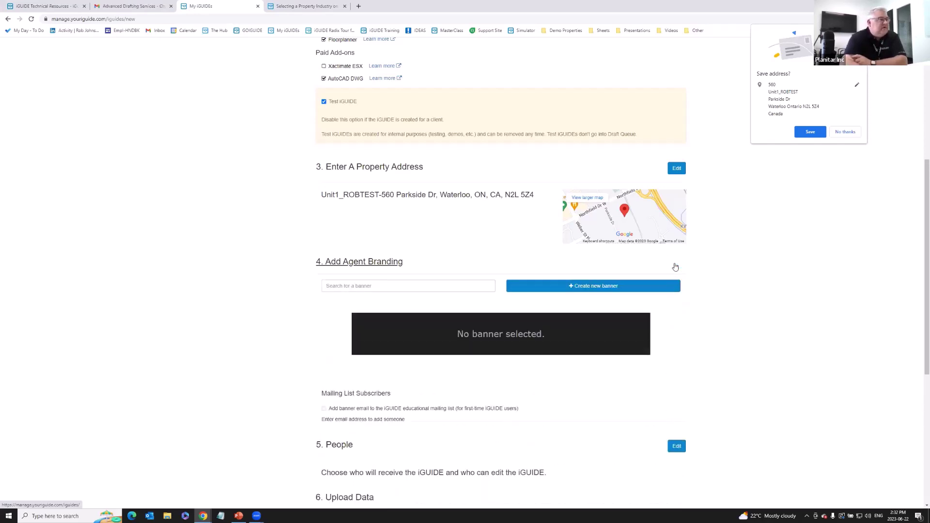
click(579, 290)
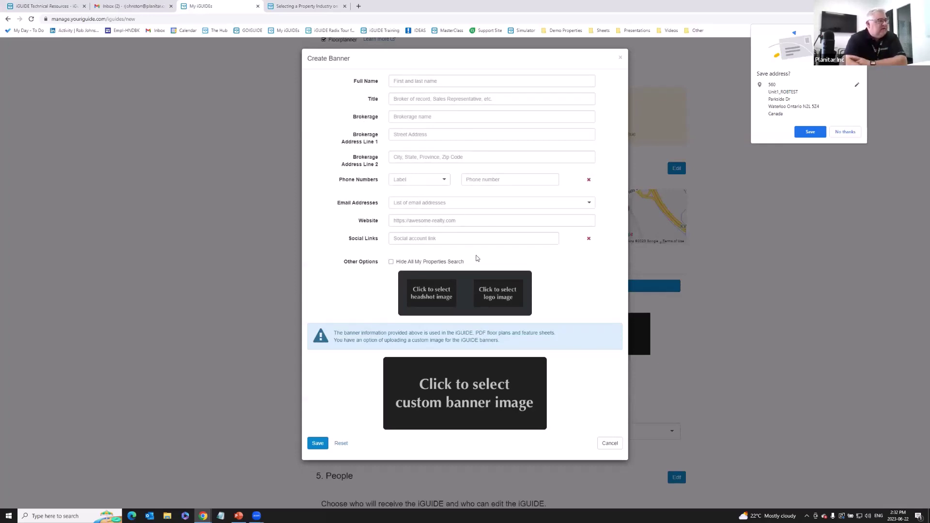
click(609, 443)
Expand section 5. People to review report subscribers and editors.
scroll(401, 282, down, 2)
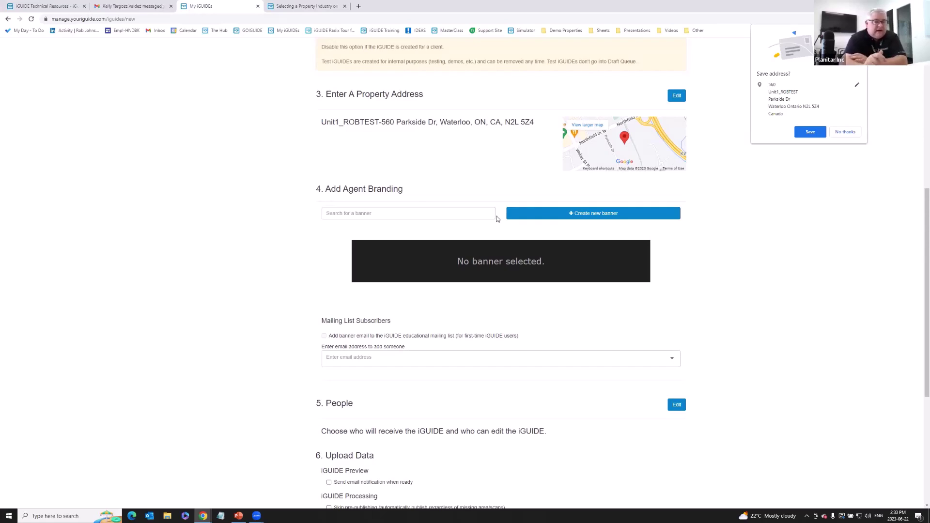
scroll(518, 237, down, 2)
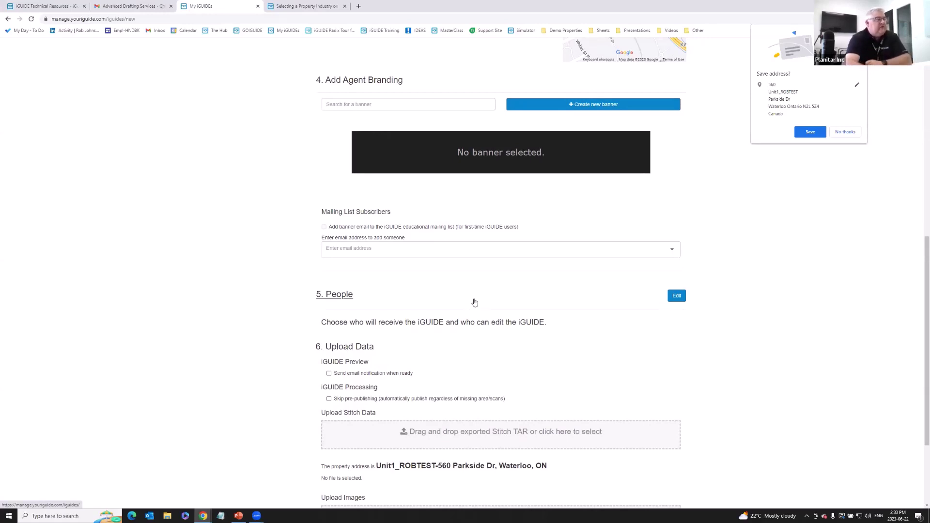
click(676, 296)
scroll(528, 302, down, 1)
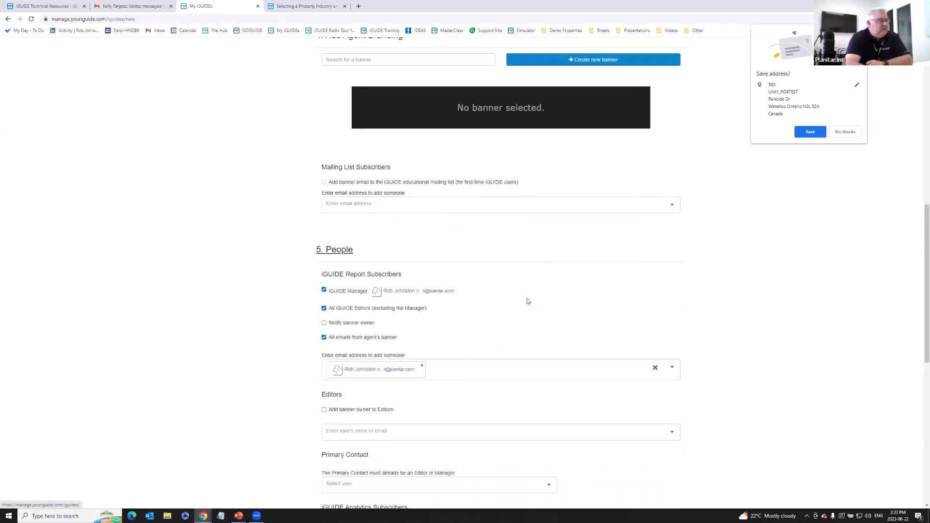
scroll(528, 301, down, 1)
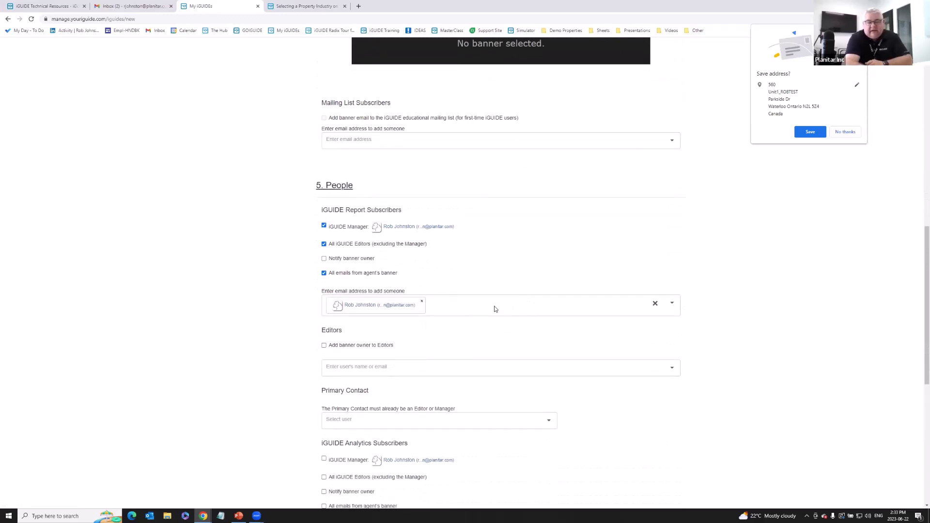
scroll(495, 308, down, 1)
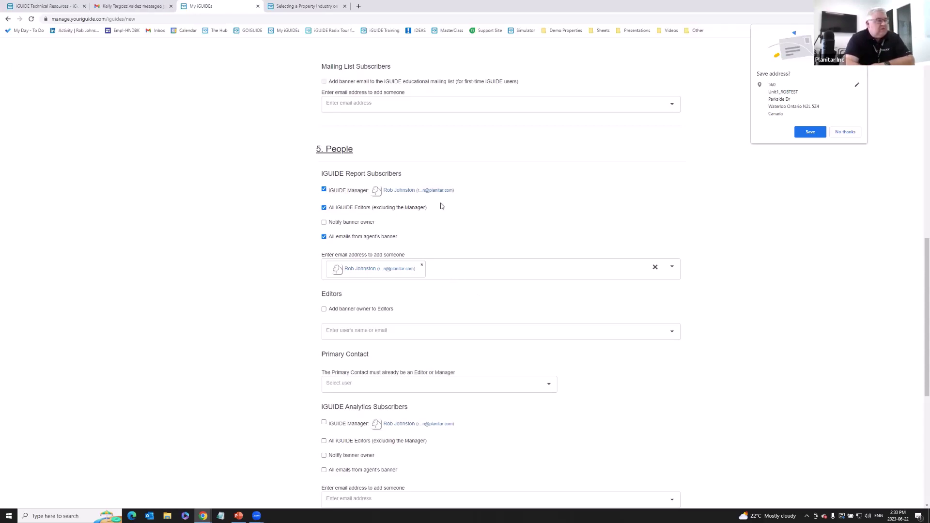
scroll(719, 260, down, 3)
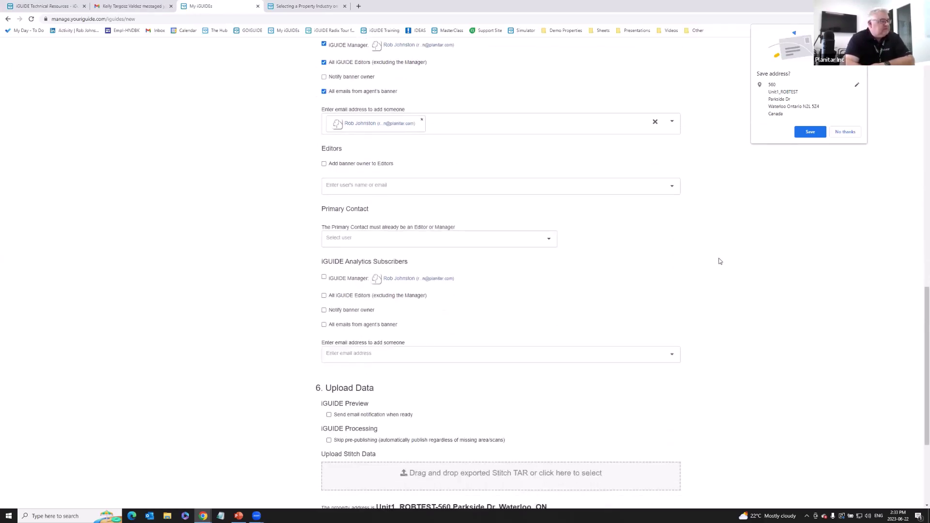
scroll(720, 261, up, 5)
scroll(719, 261, up, 4)
scroll(717, 262, down, 1)
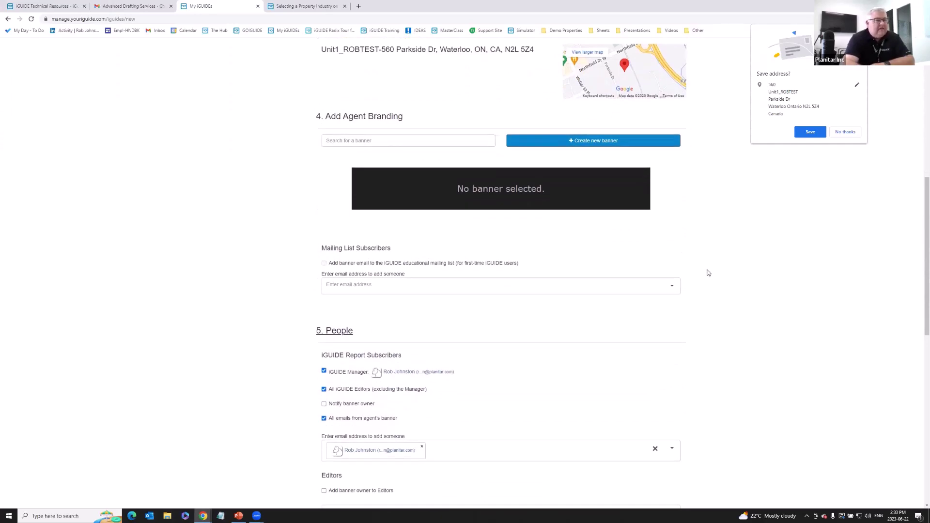
scroll(704, 282, down, 1)
scroll(705, 282, down, 8)
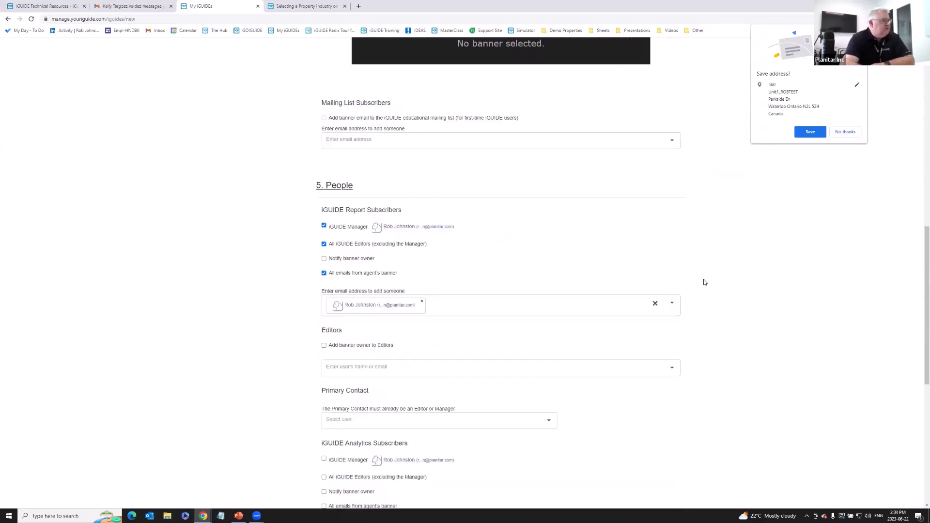
scroll(709, 285, down, 2)
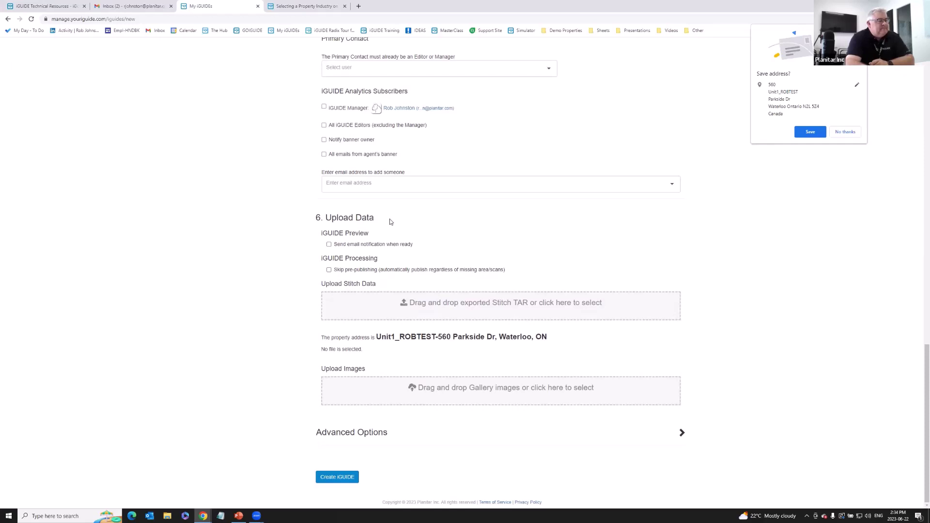
Upload Prep for Tuesday.stitch.tar from C:\Temp\Prep for Tuesday\_Export as the stitch data.
click(469, 307)
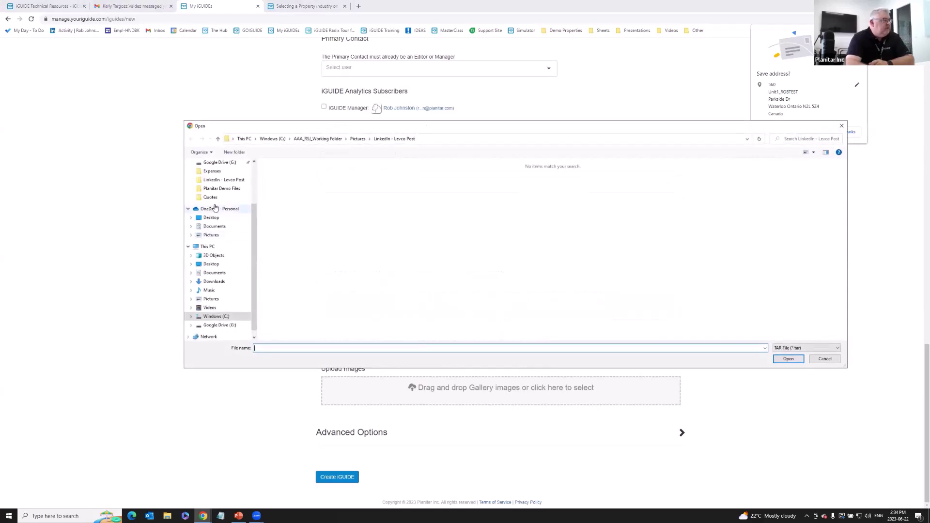
click(226, 316)
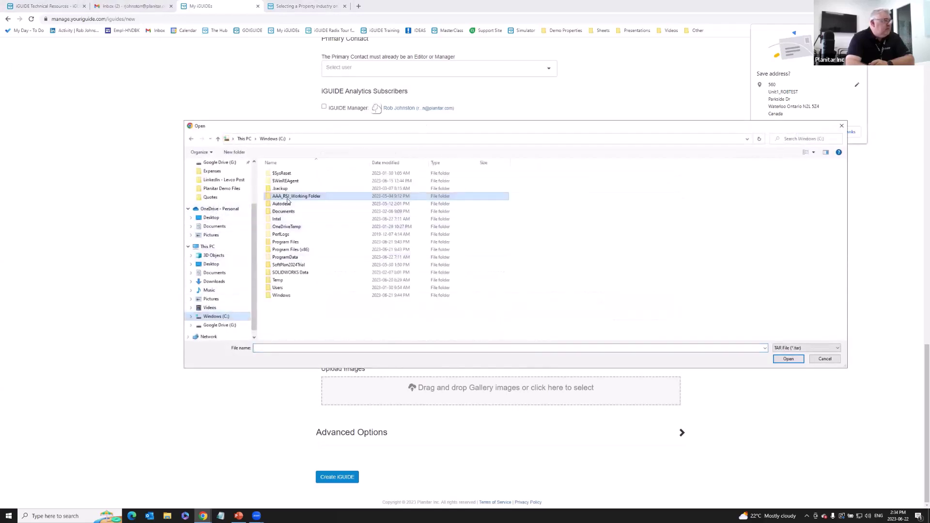
double_click(277, 280)
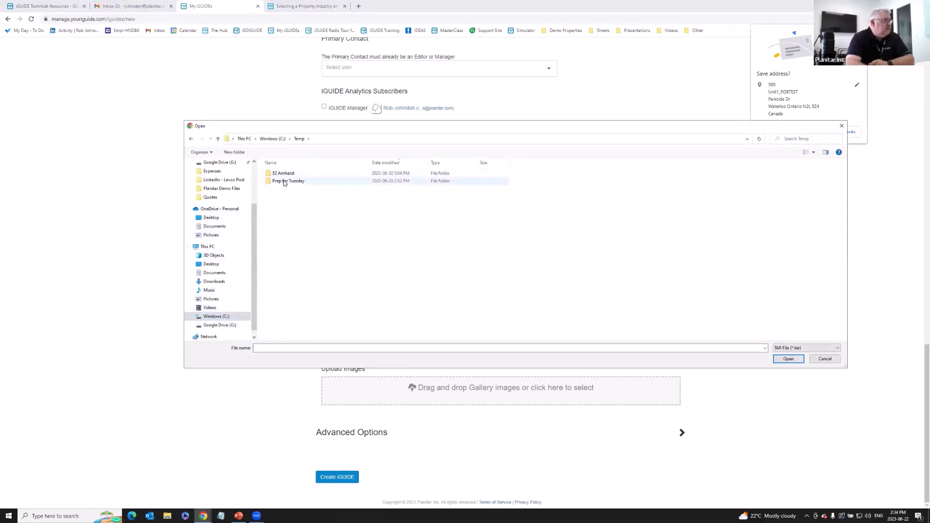
double_click(284, 182)
double_click(281, 175)
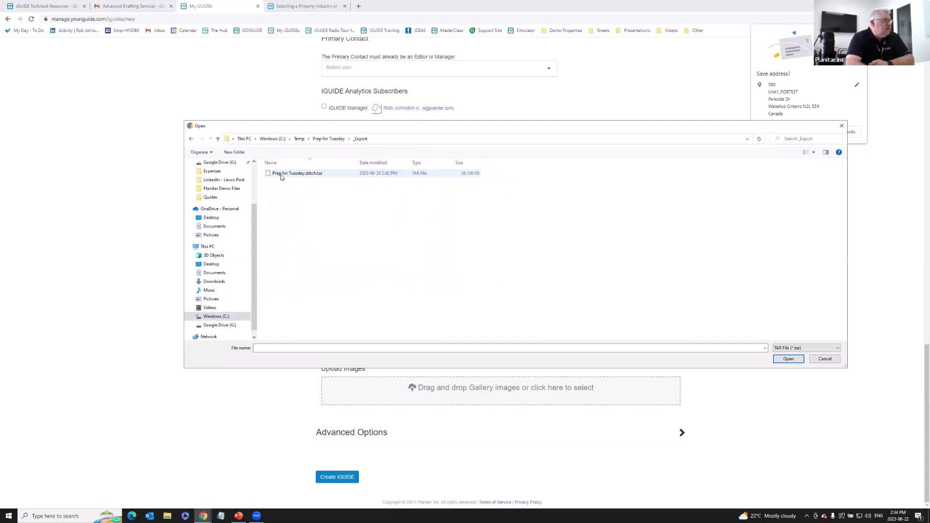
click(281, 176)
click(787, 359)
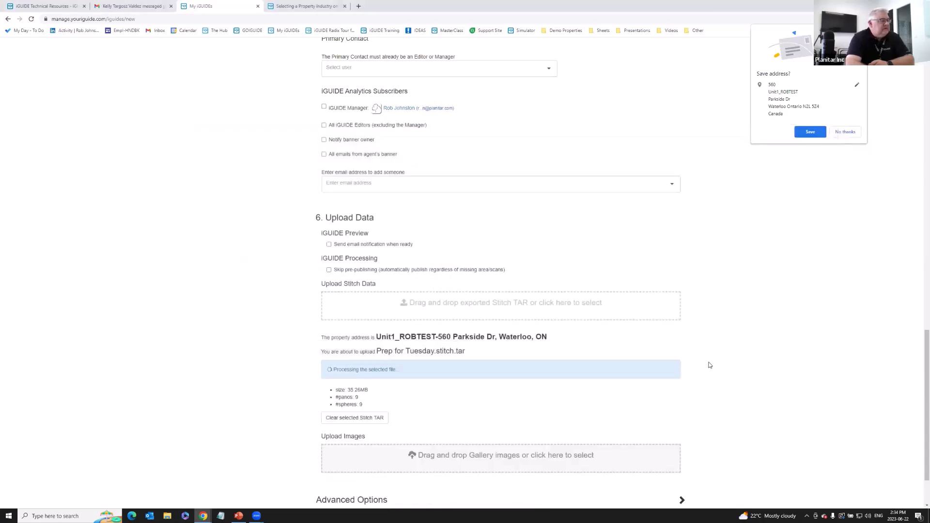
scroll(709, 365, down, 3)
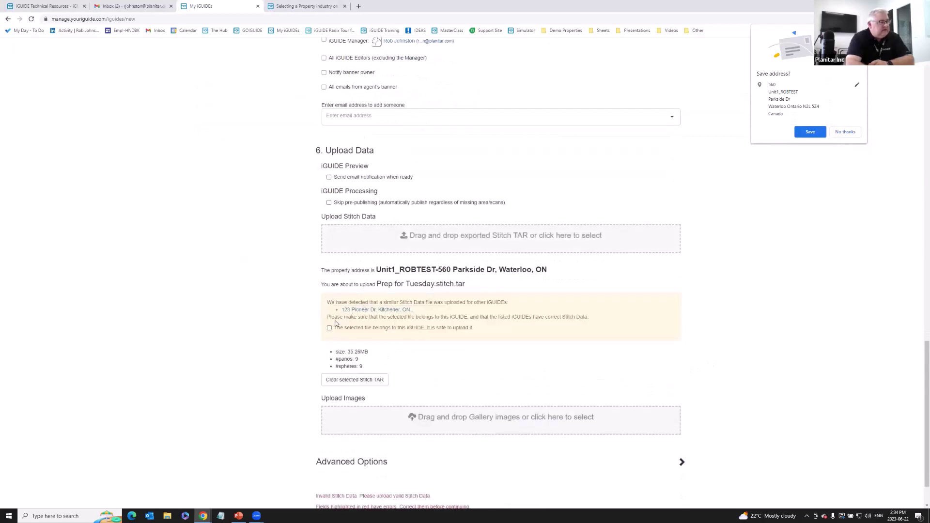
scroll(337, 326, down, 2)
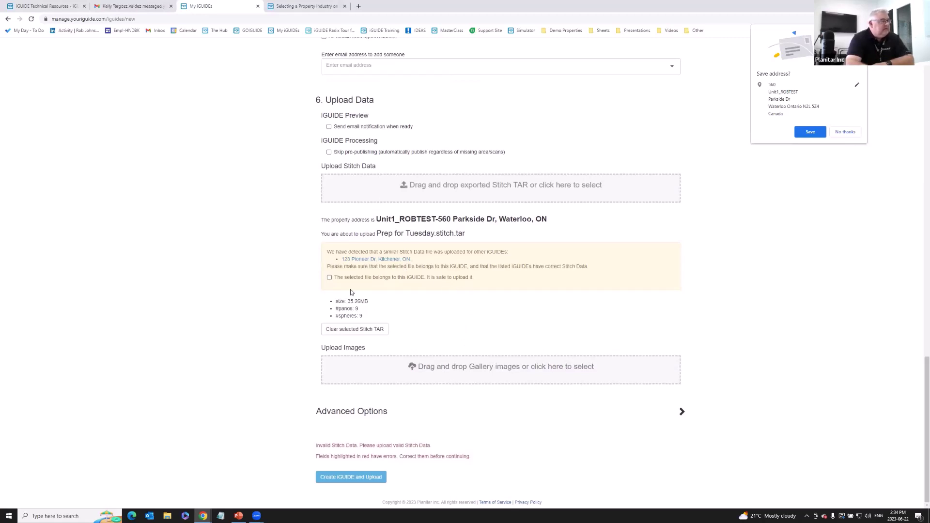
Confirm the stitch file (35.26MB, 9 panos) belongs to this iGUIDE and decline Chrome's address save.
click(329, 277)
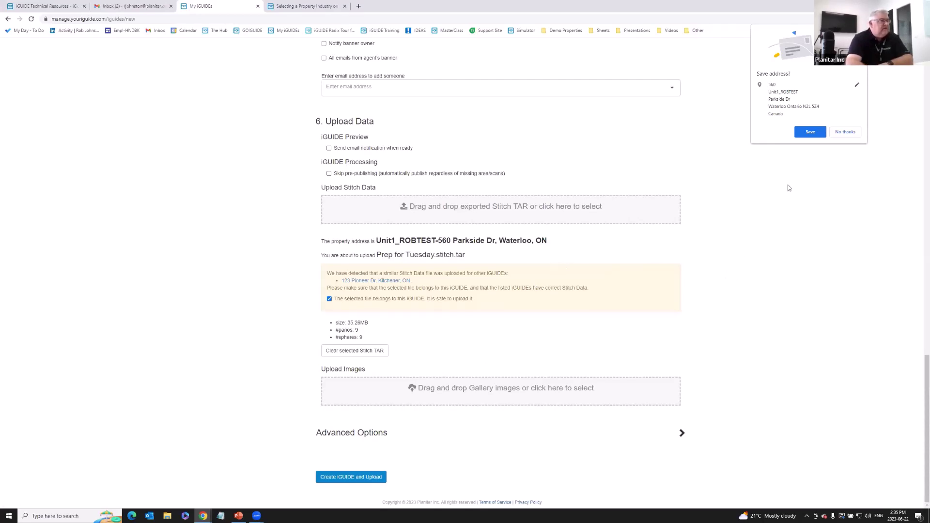
click(844, 132)
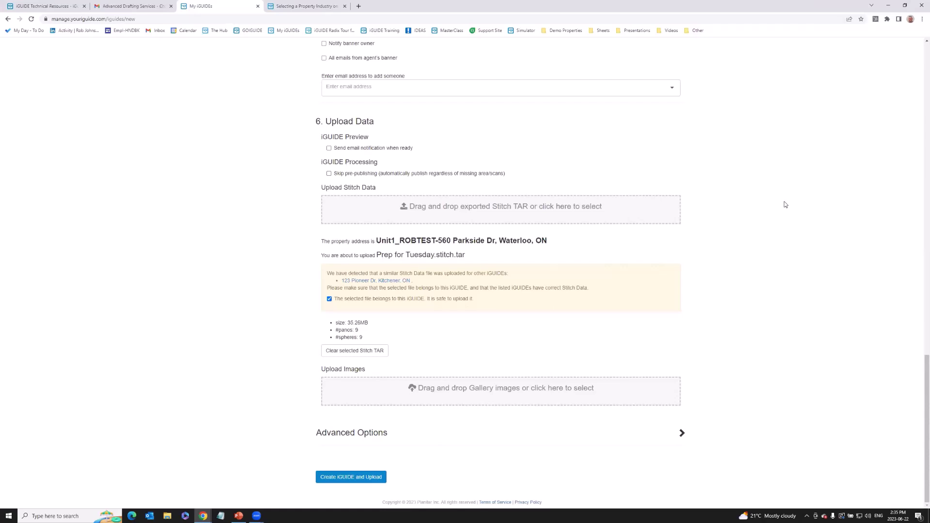
click(682, 433)
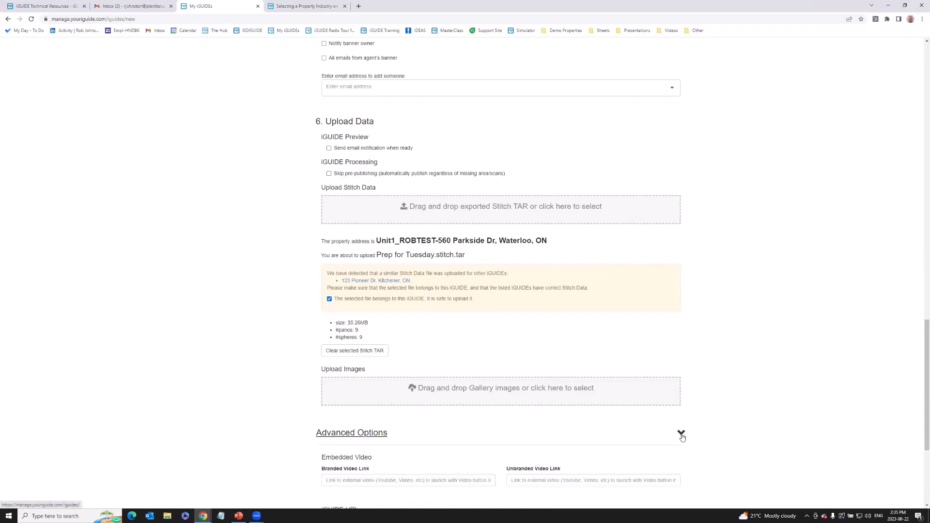
scroll(690, 395, down, 5)
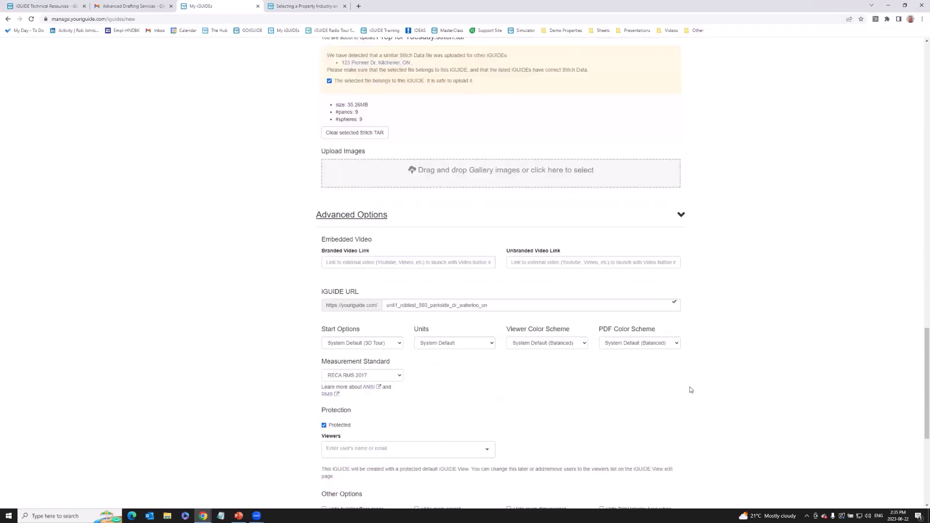
click(681, 216)
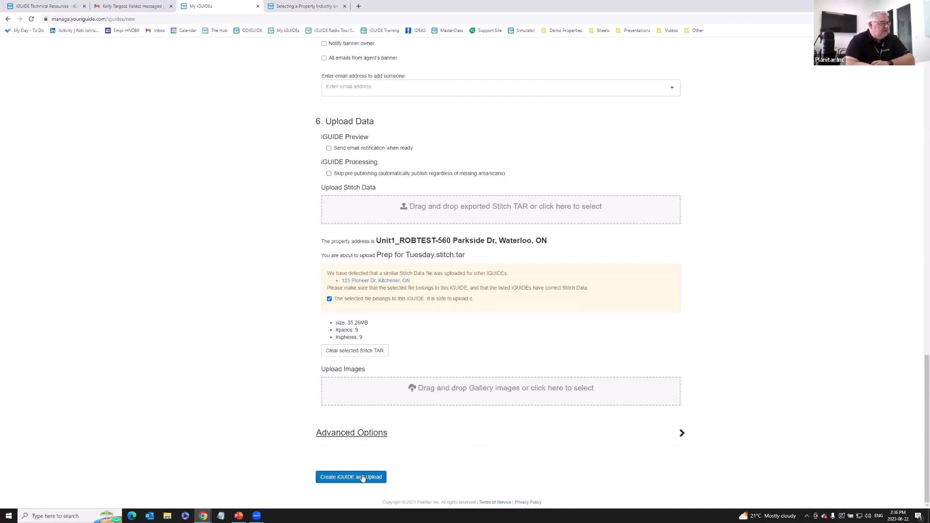
Create the test iGUIDE without a banner and let stitch upload and processing reach 100%.
click(362, 478)
scroll(484, 411, down, 1)
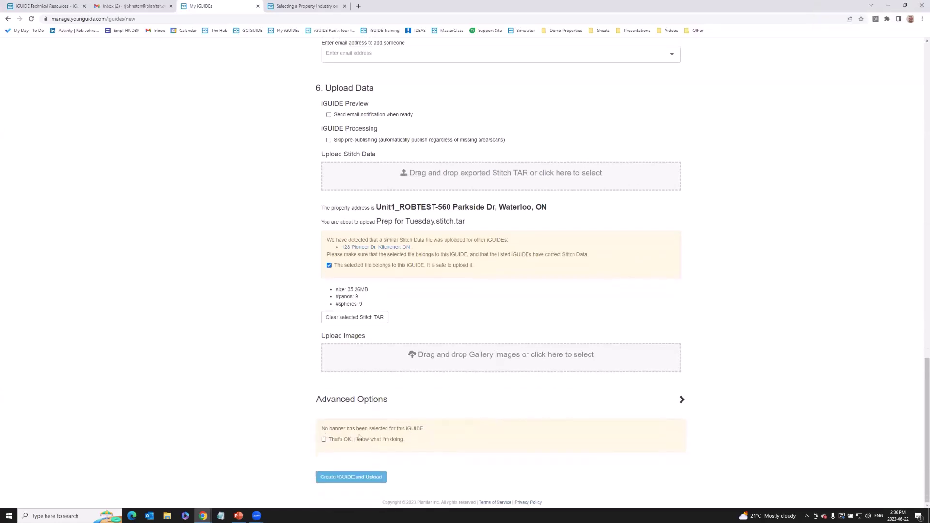
click(324, 439)
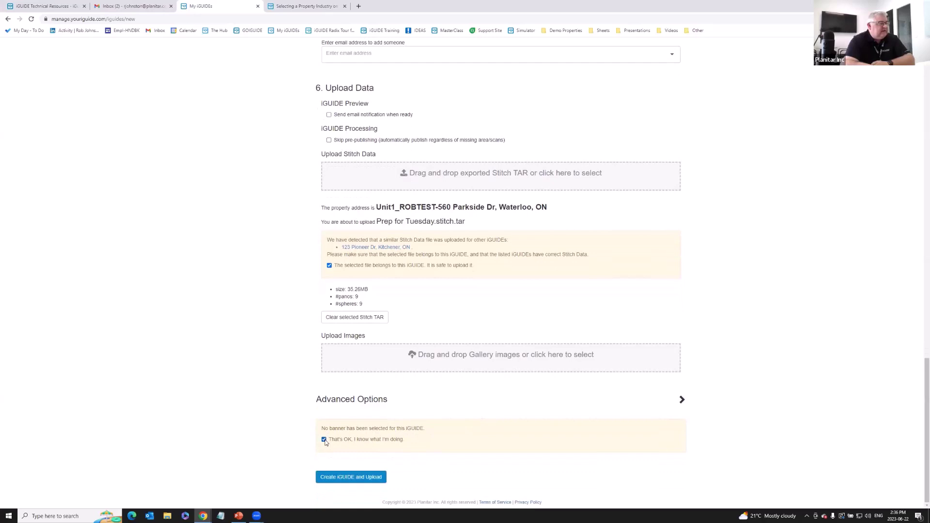
click(369, 475)
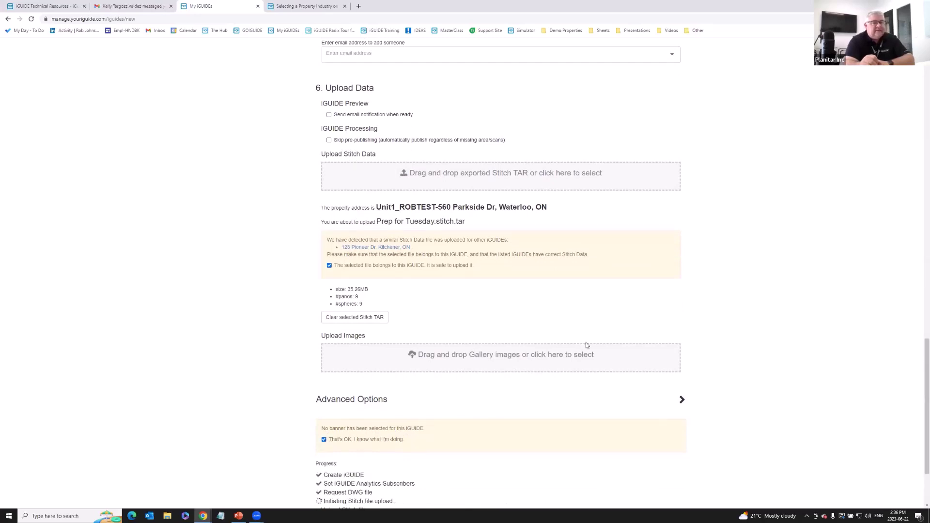
scroll(605, 344, down, 2)
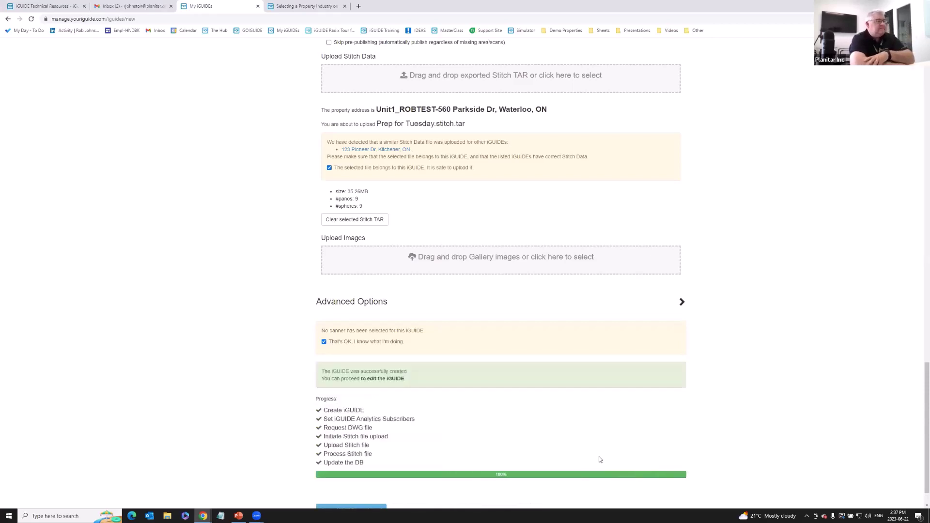
scroll(845, 377, down, 1)
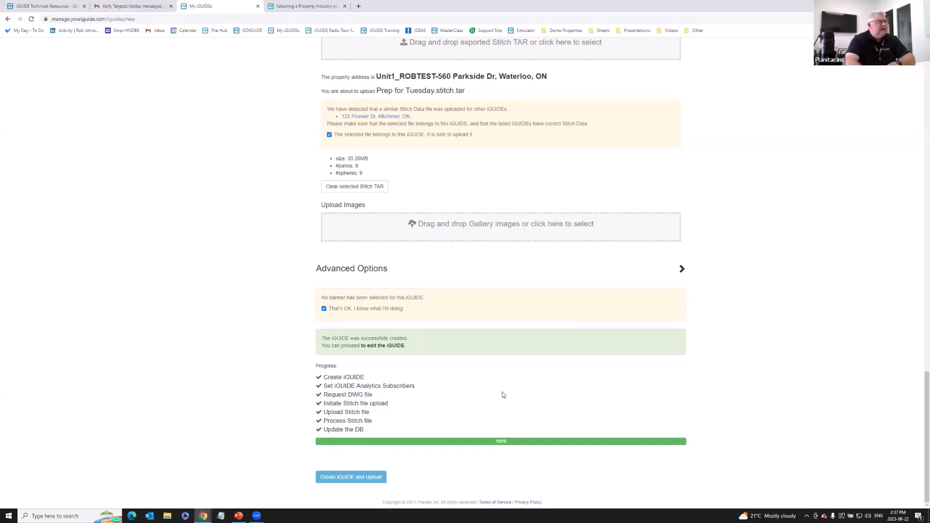
Open the Unit1_ROBTEST-560 Parkside Dr iGUIDE's details page from the success message link.
click(390, 347)
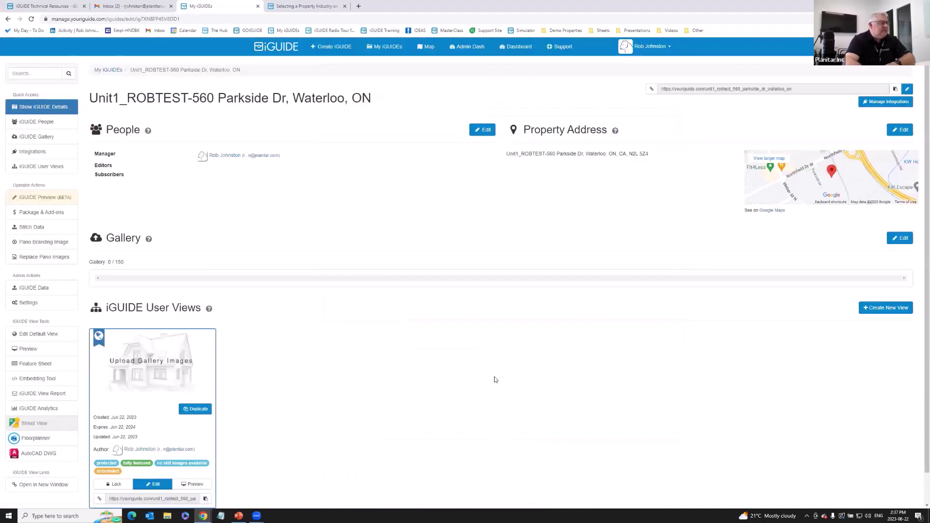
scroll(494, 378, down, 1)
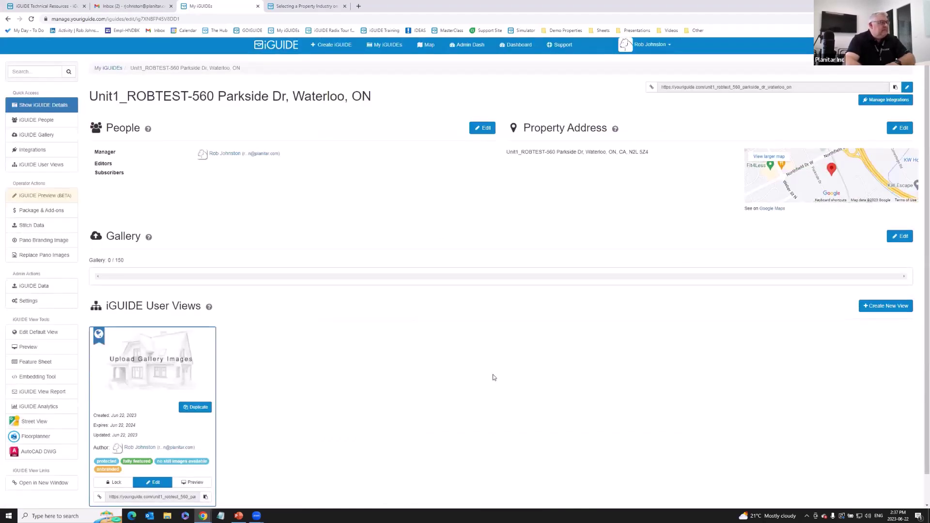
scroll(494, 377, down, 1)
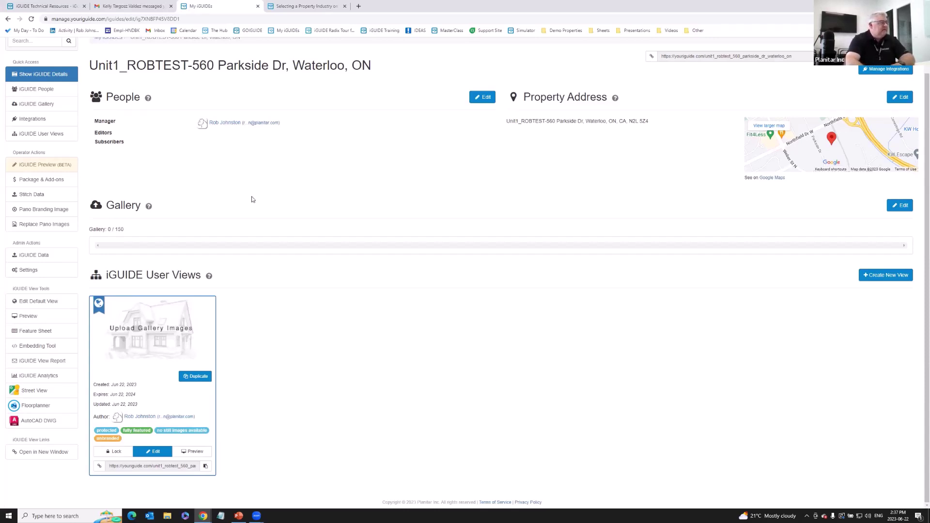
Open iGUIDE Preview (BETA) and load a preview of the default view tour.
click(54, 166)
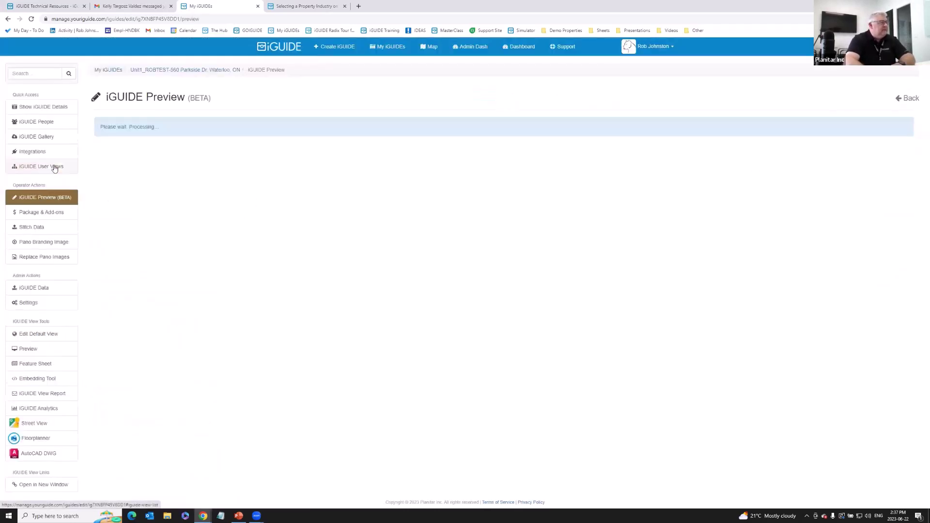
click(43, 349)
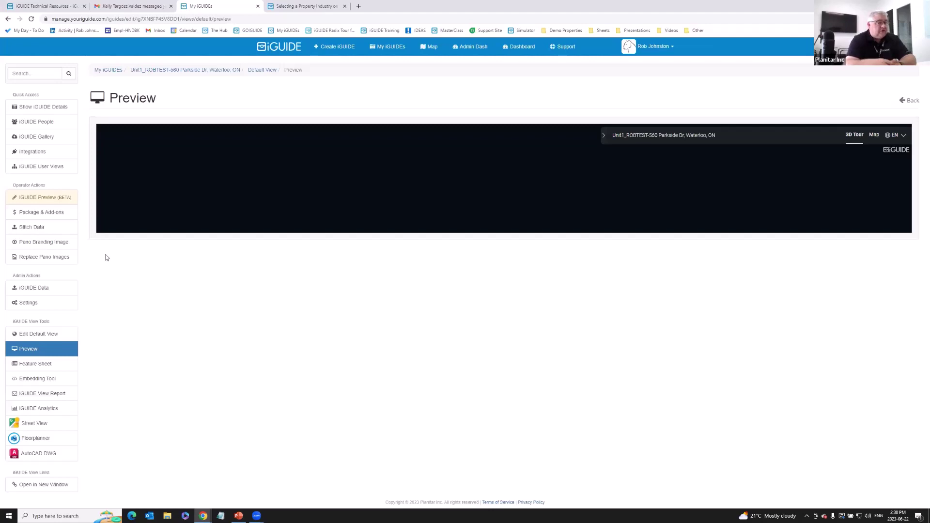
Review the Unit1_ROBTEST iGUIDE details page, then bring up the default view's edit page.
click(54, 109)
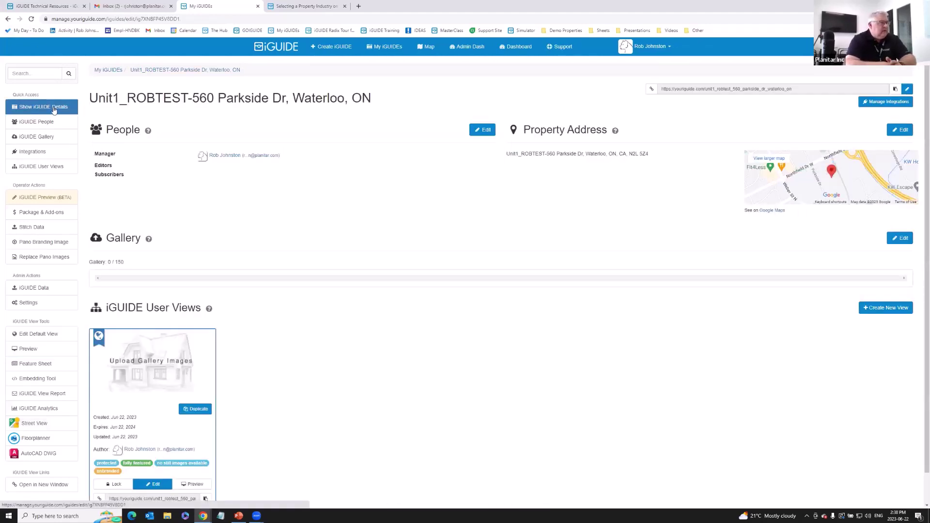
scroll(288, 240, down, 1)
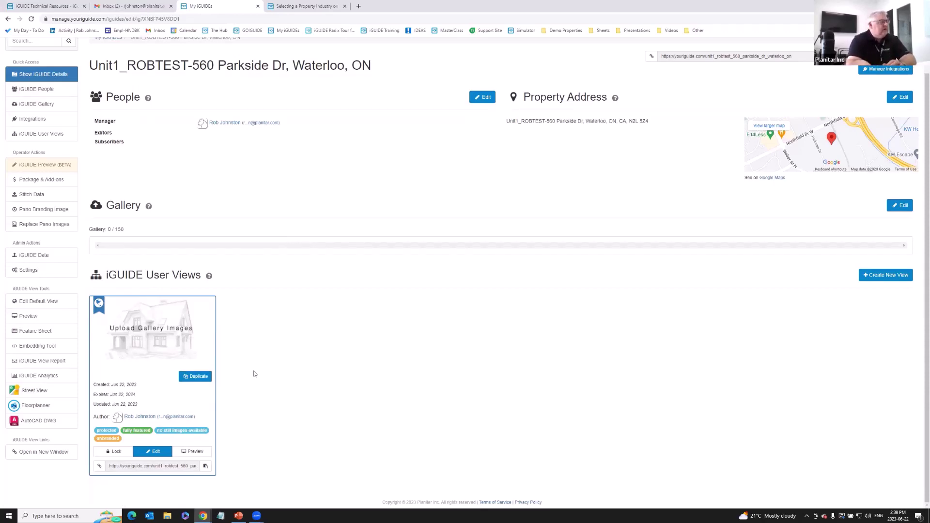
scroll(301, 353, up, 1)
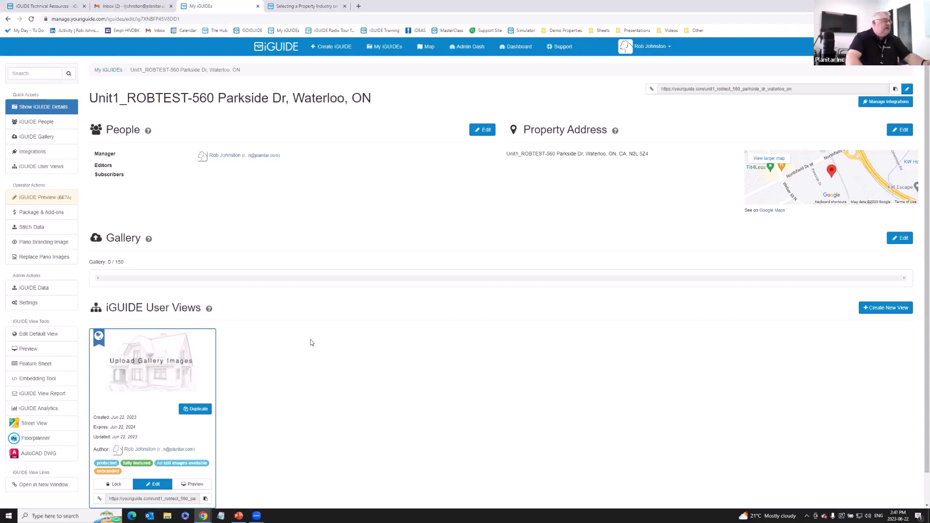
scroll(315, 344, down, 1)
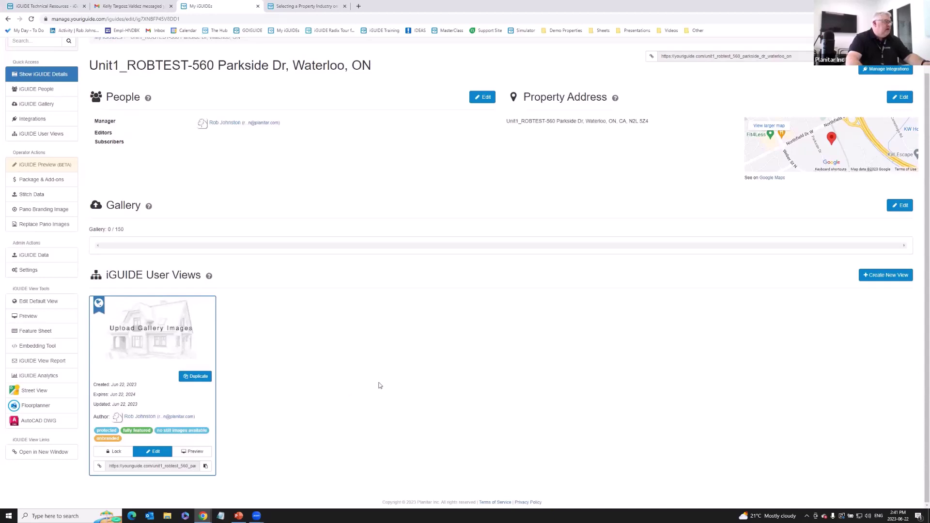
click(43, 304)
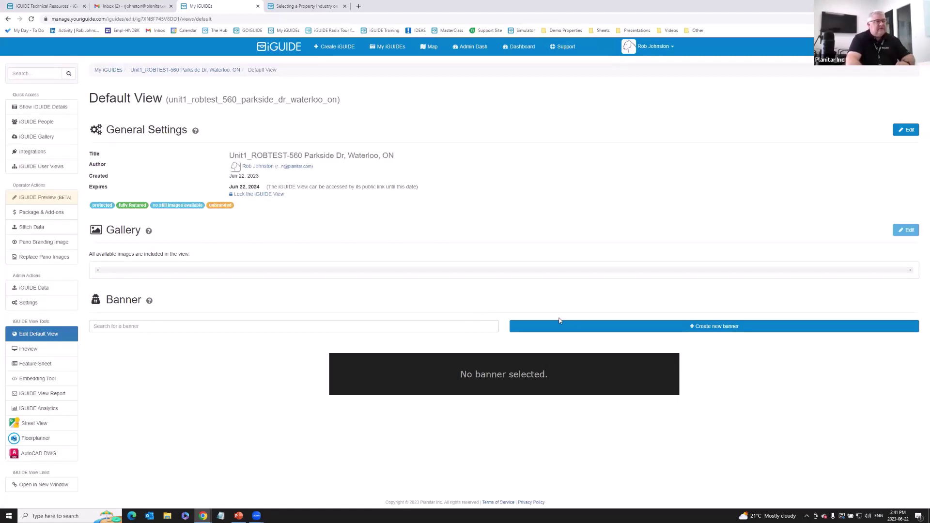
Begin a new custom banner for the default view, which has no banner yet.
click(585, 331)
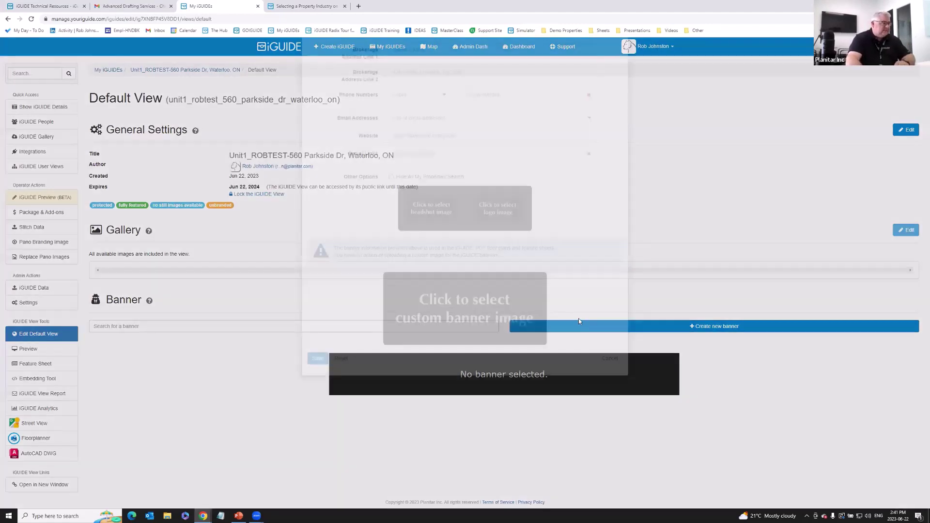
click(404, 82)
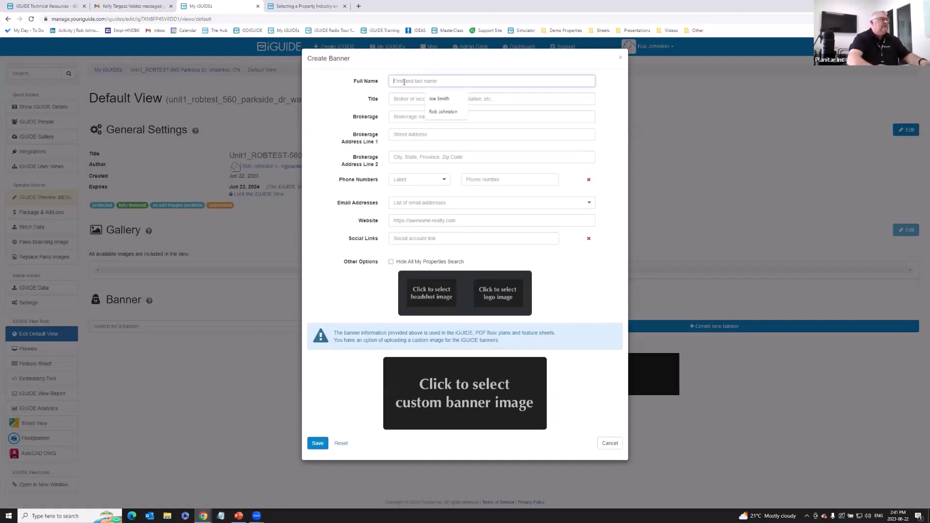
click(441, 111)
click(442, 98)
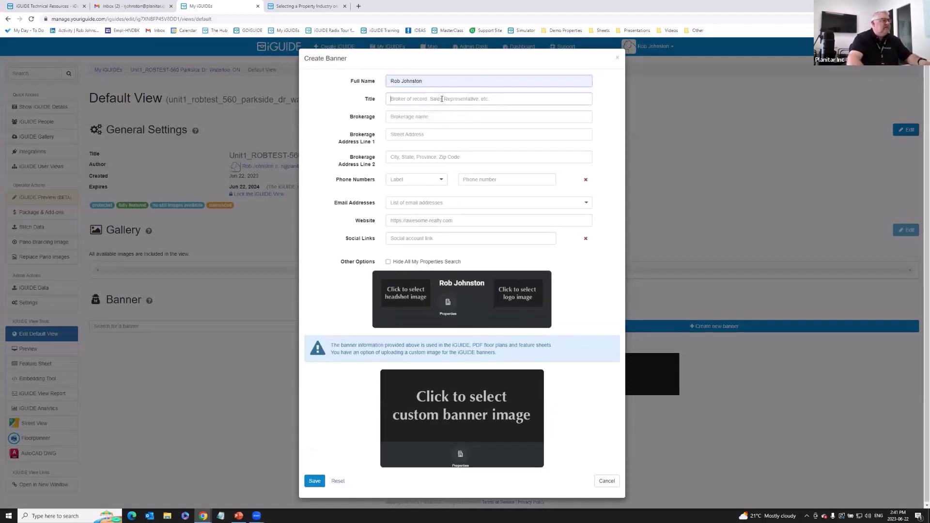
text(Director)
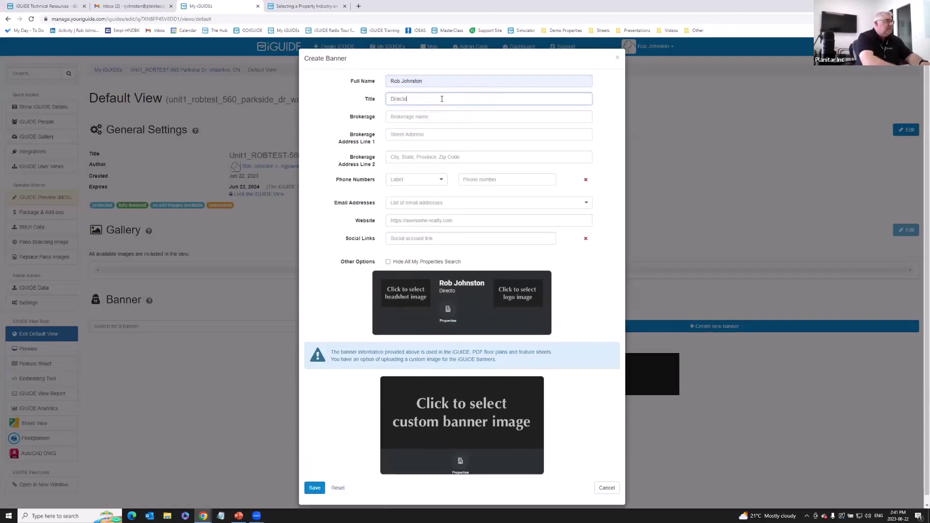
key(Tab)
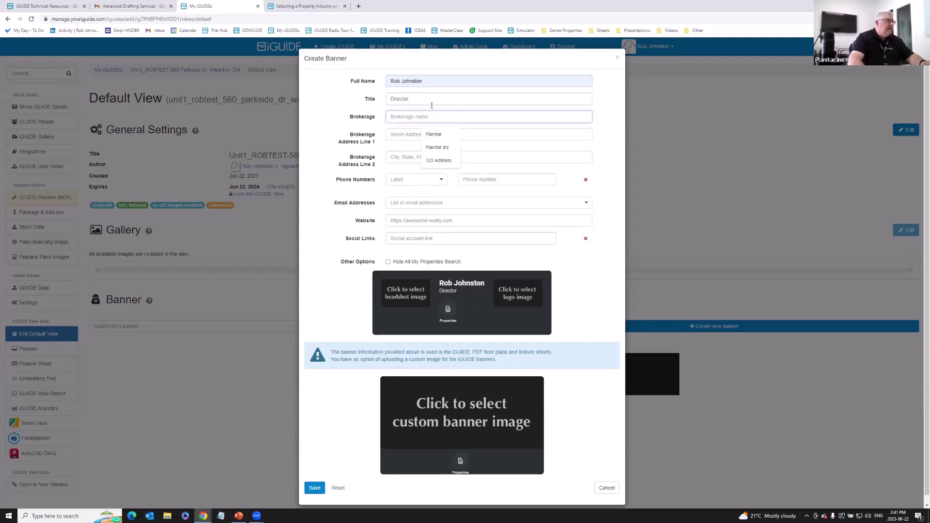
click(437, 148)
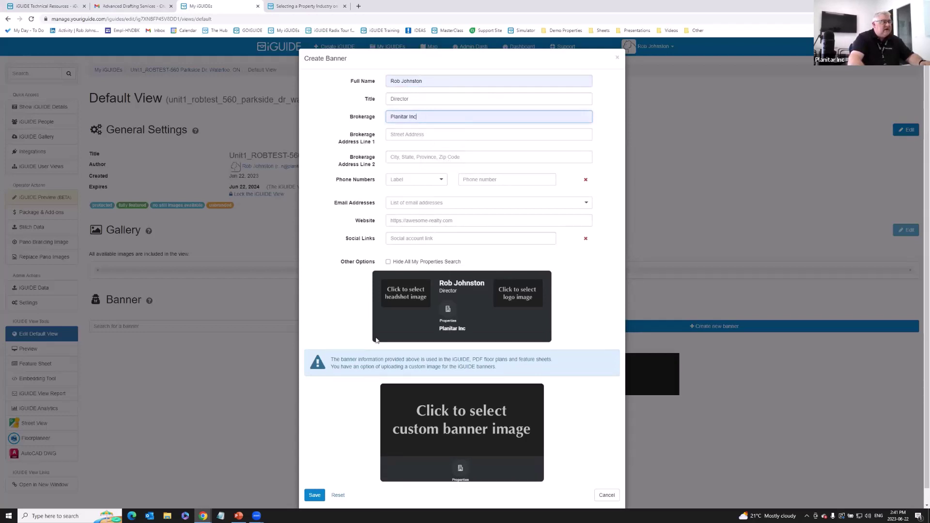
click(405, 135)
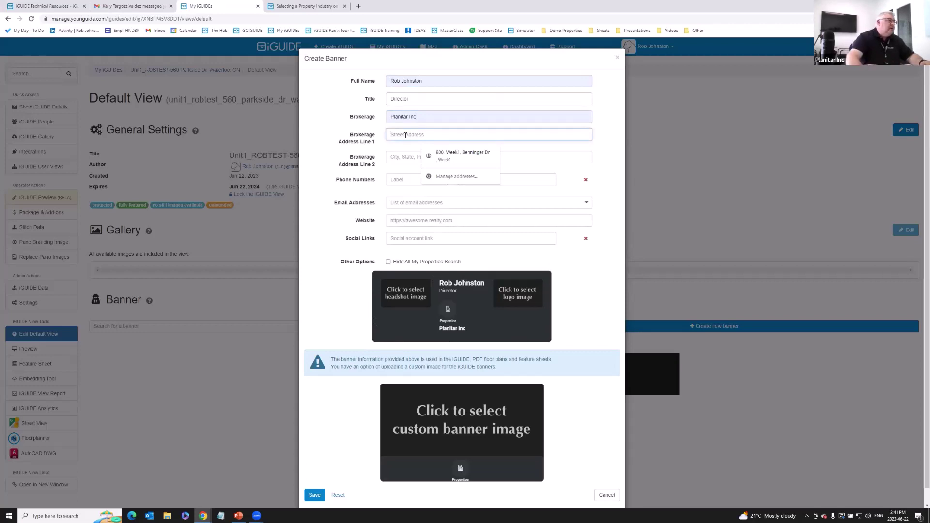
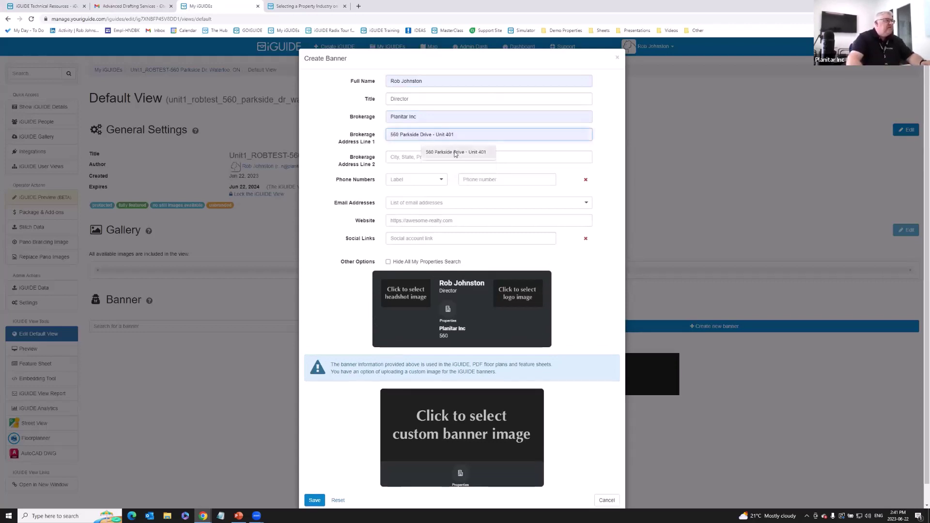
click(456, 152)
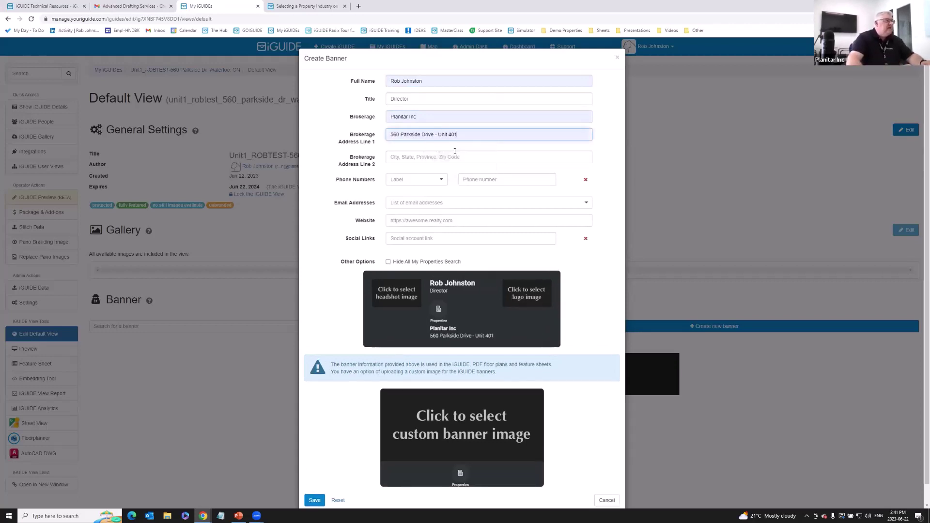
click(426, 180)
click(423, 215)
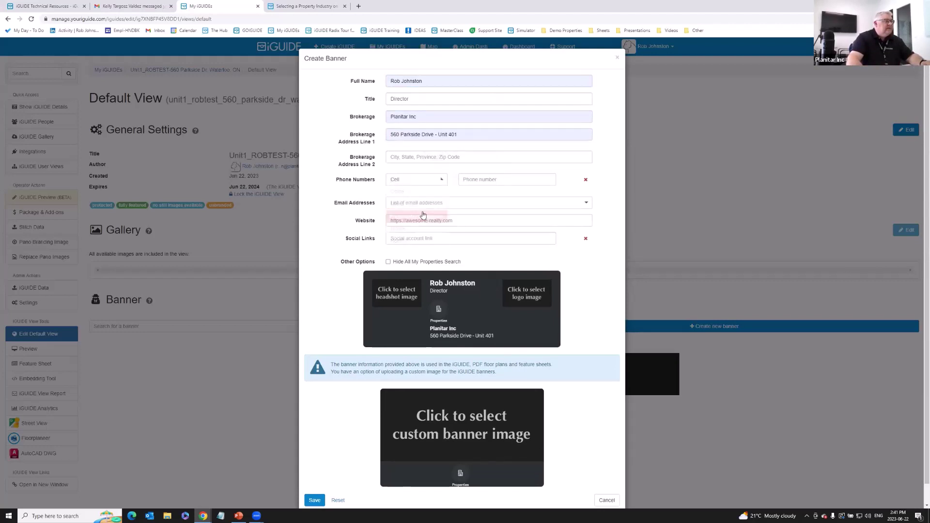
click(486, 180)
click(508, 210)
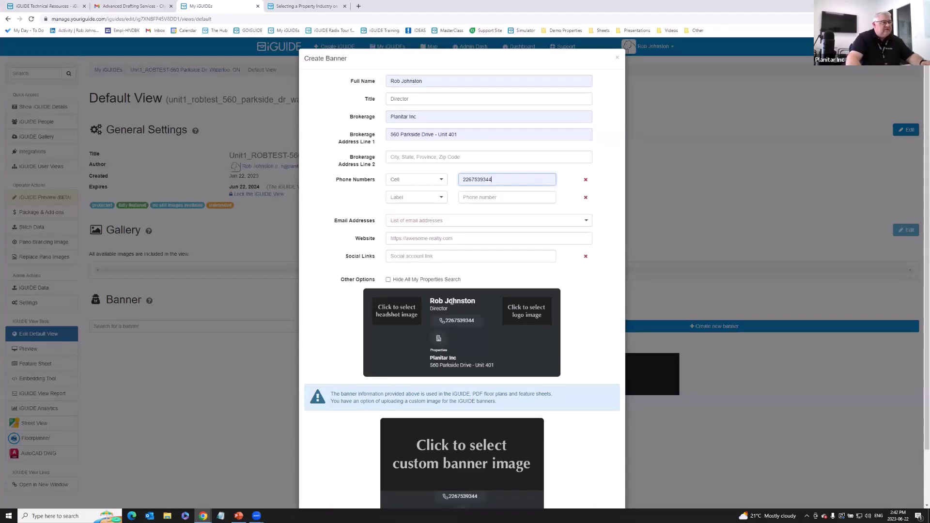
click(415, 222)
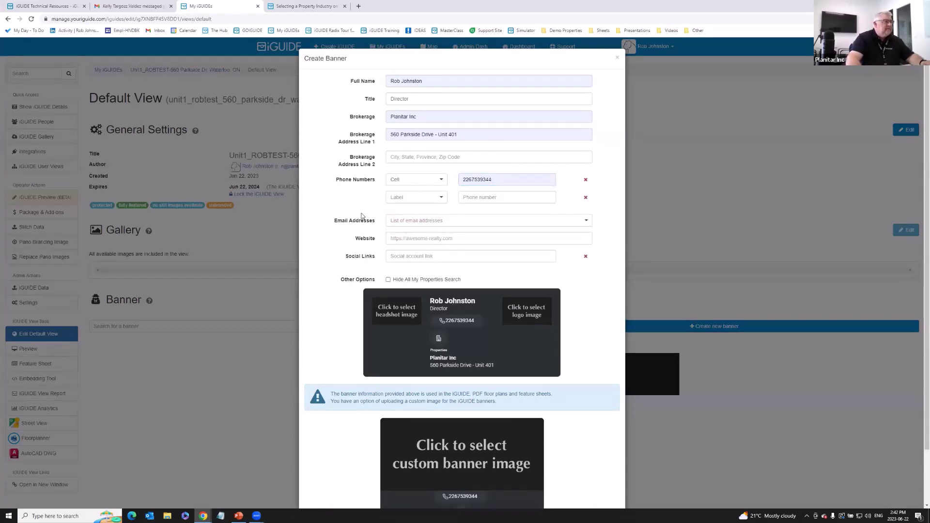
click(405, 220)
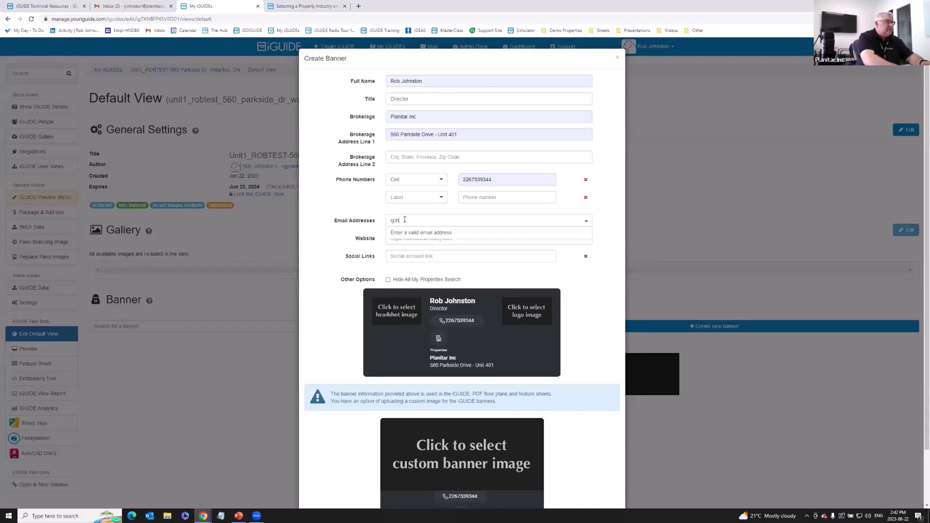
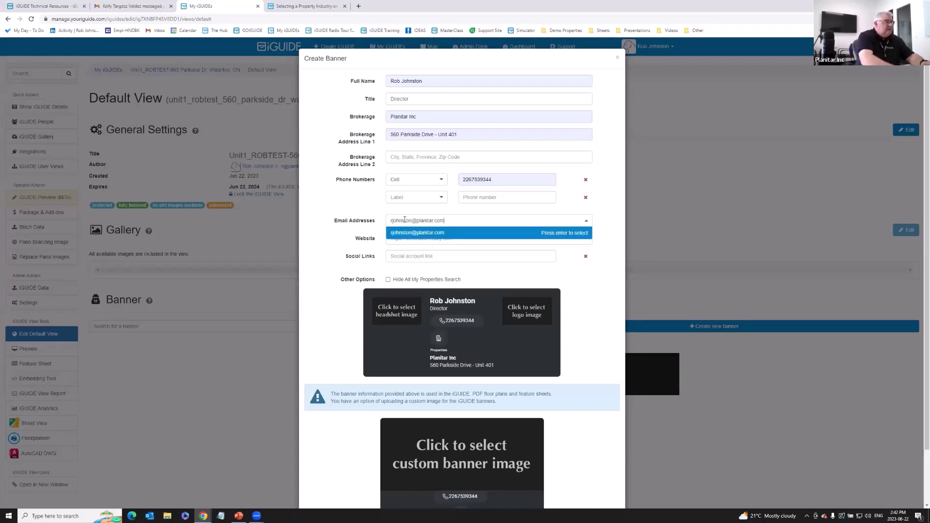
click(361, 235)
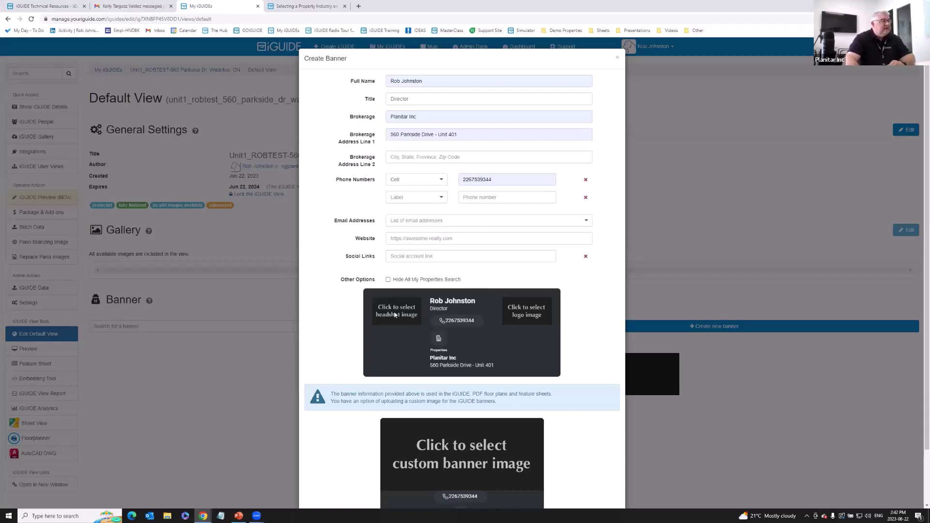
Add the IMG_0682 headshot and iGUIDE BLUE logo to the banner and save it.
click(395, 315)
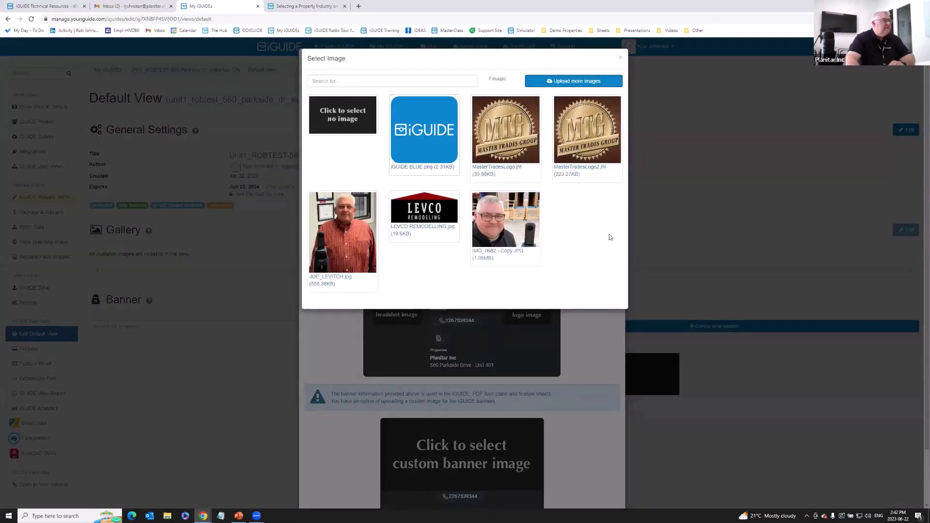
click(510, 224)
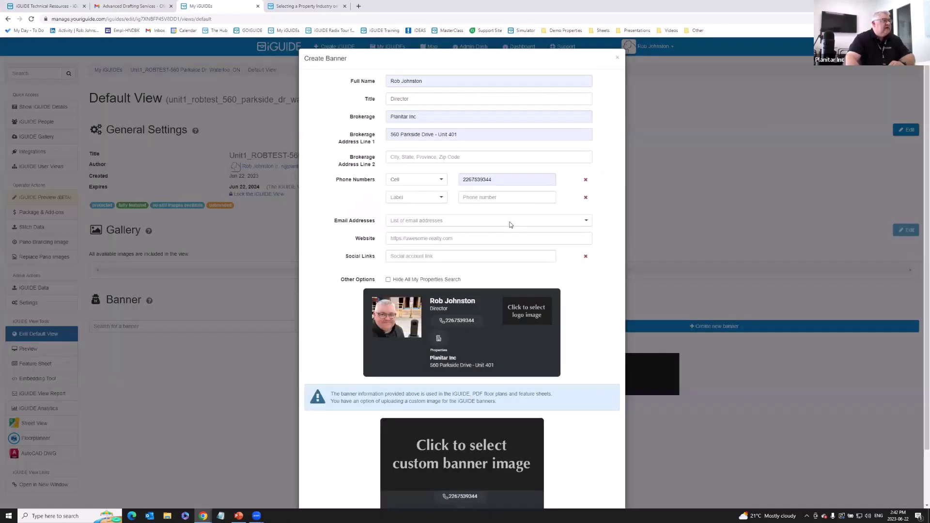
click(526, 312)
click(442, 121)
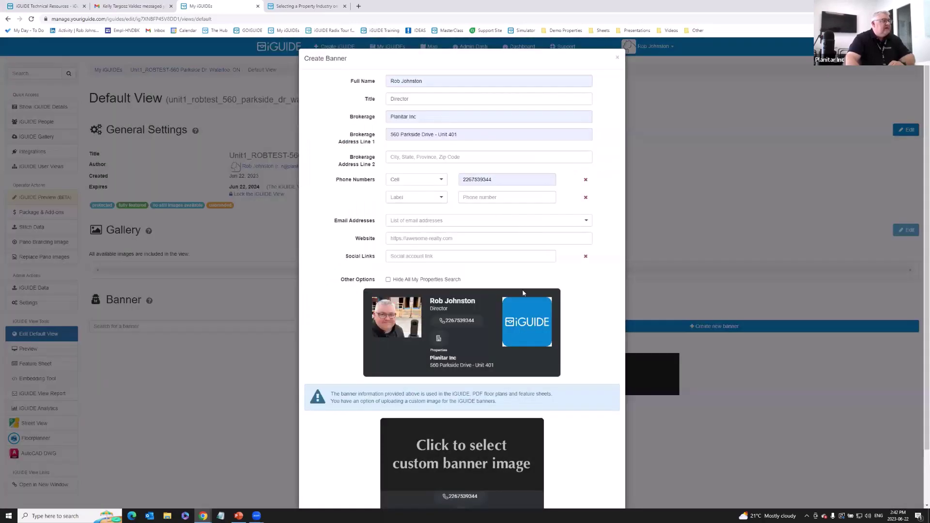
scroll(577, 327, down, 1)
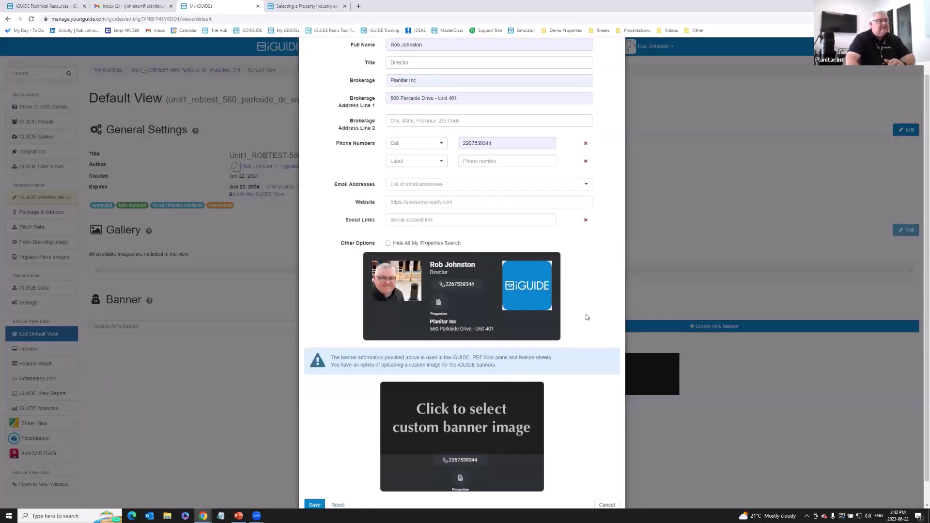
scroll(598, 293, down, 1)
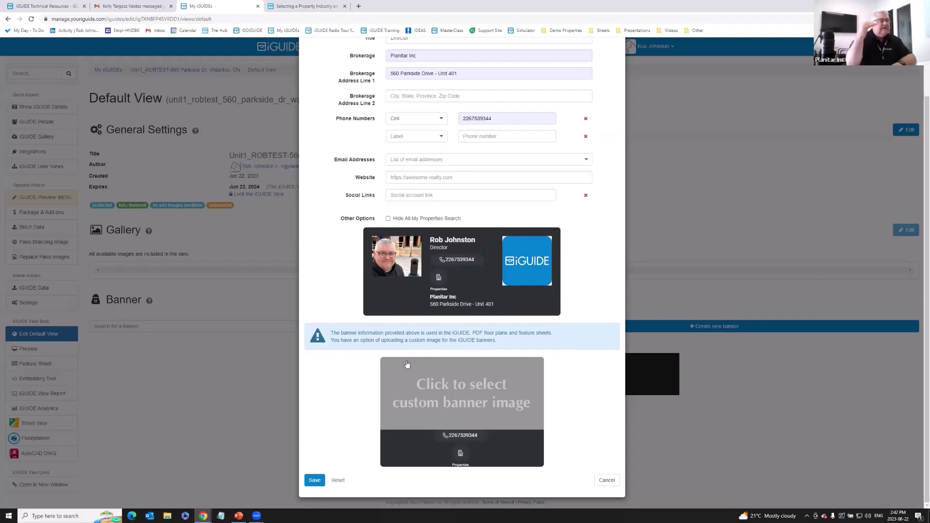
click(314, 481)
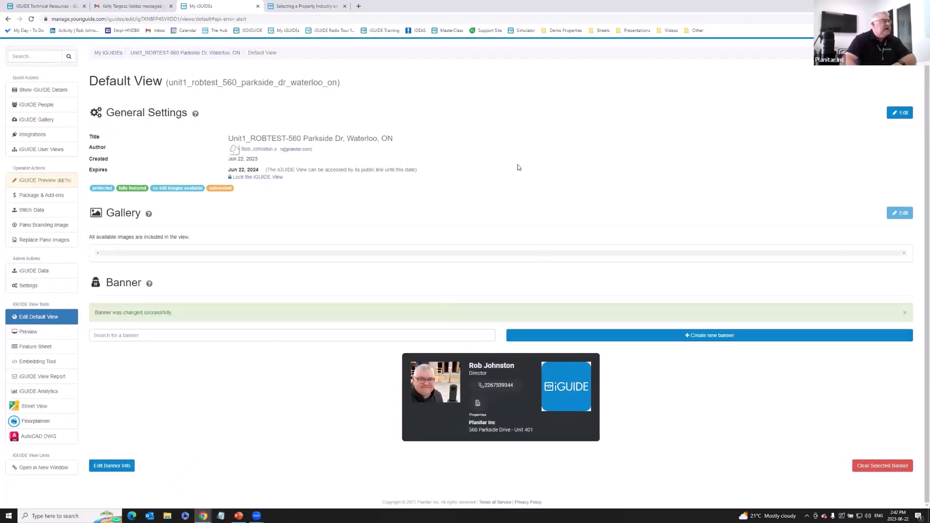
Open the Dental Office tour from the Demo Properties bookmarks in a new tab.
click(358, 6)
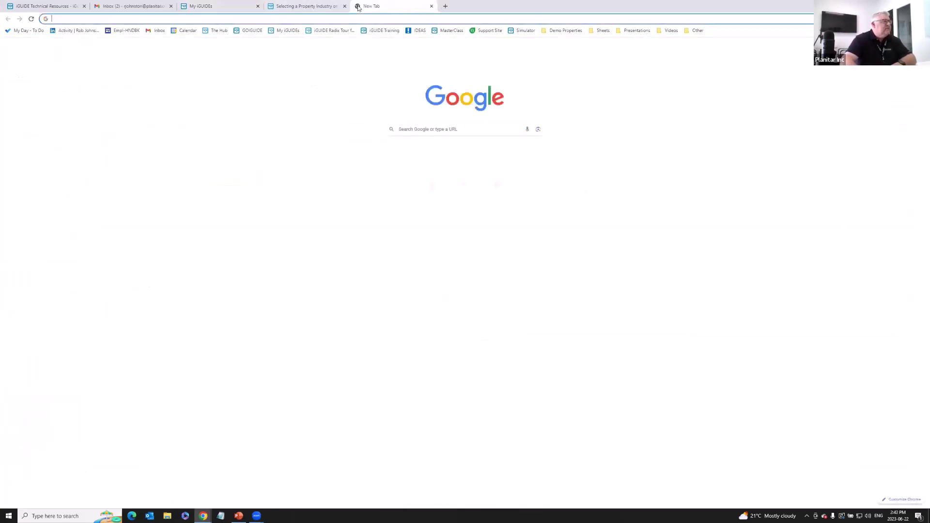
click(567, 31)
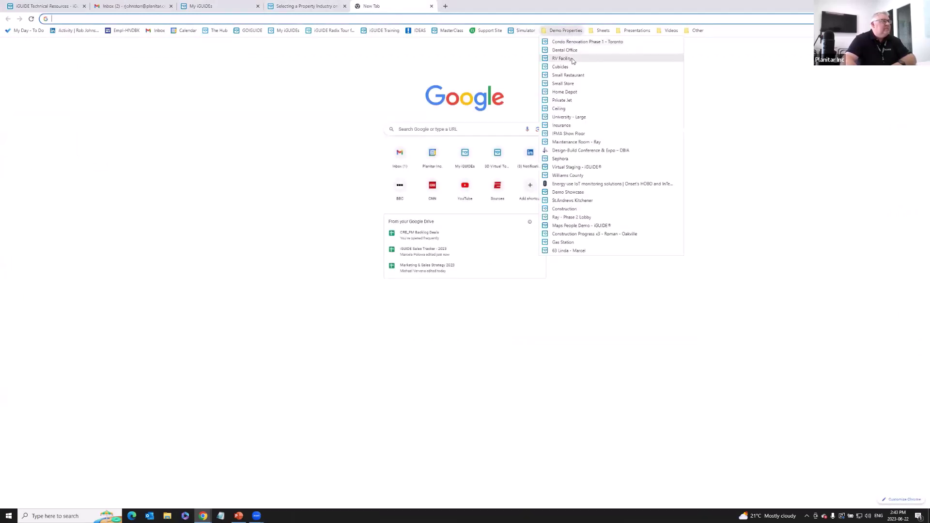
click(581, 106)
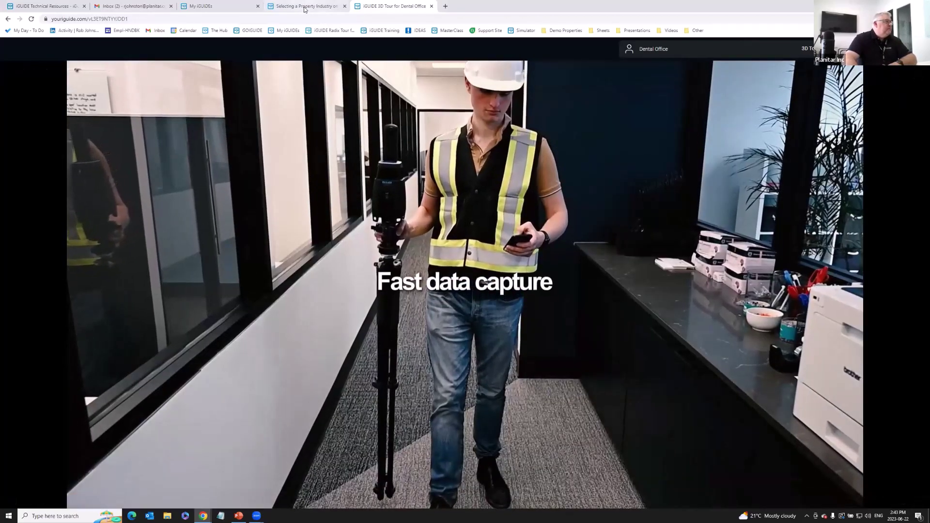
Close the property industry support article tab and check the Default View page.
click(308, 6)
click(345, 7)
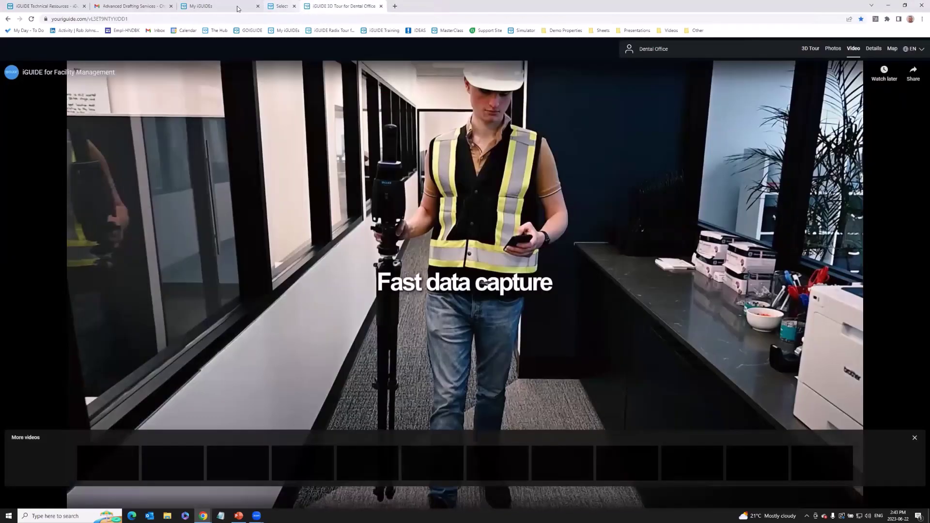
click(219, 7)
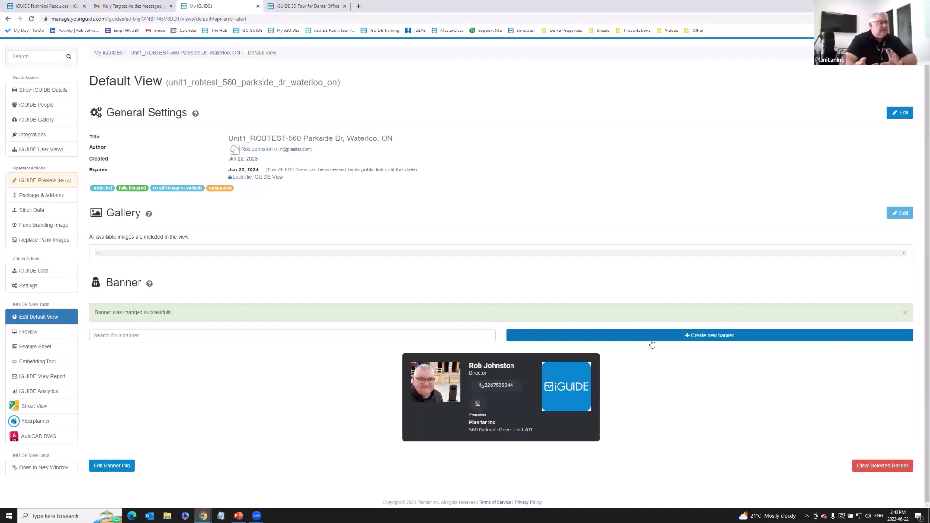
View the Dental Office tour's agent contact card, then return to the Default View banner page.
click(303, 6)
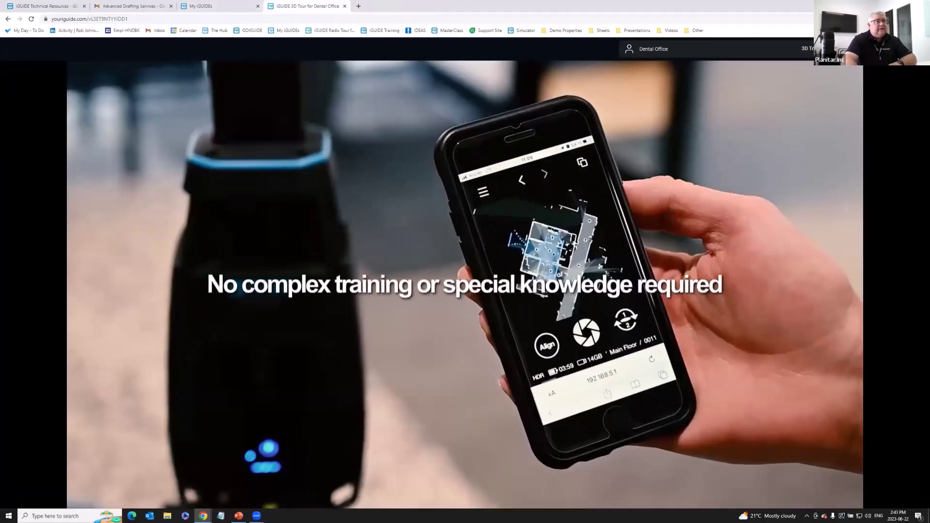
click(629, 49)
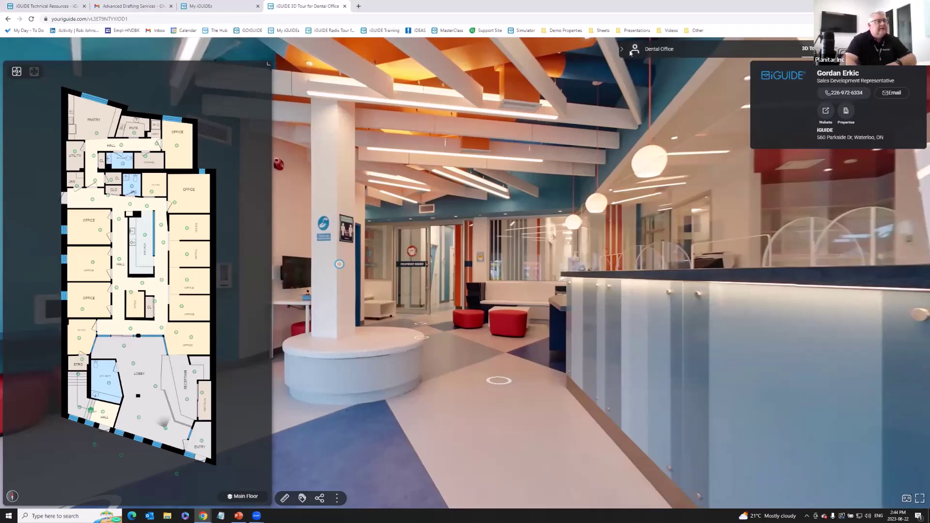
click(217, 7)
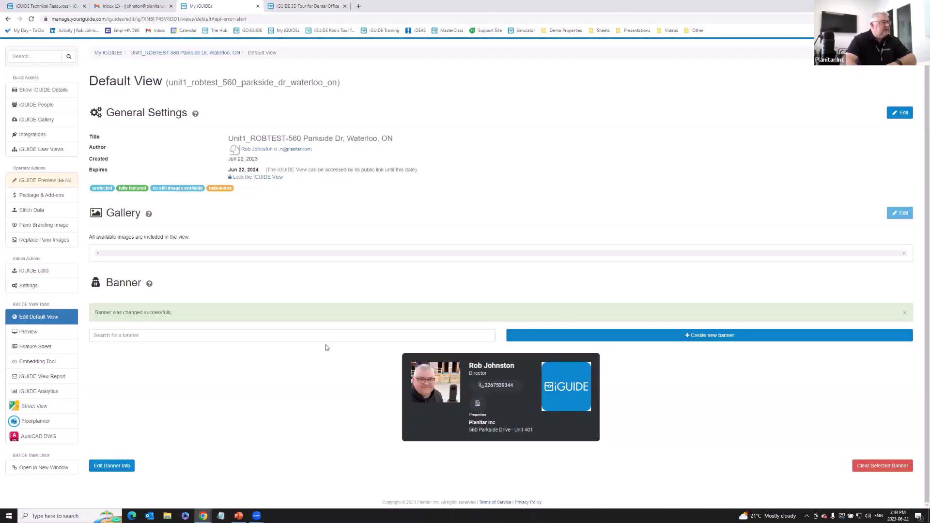